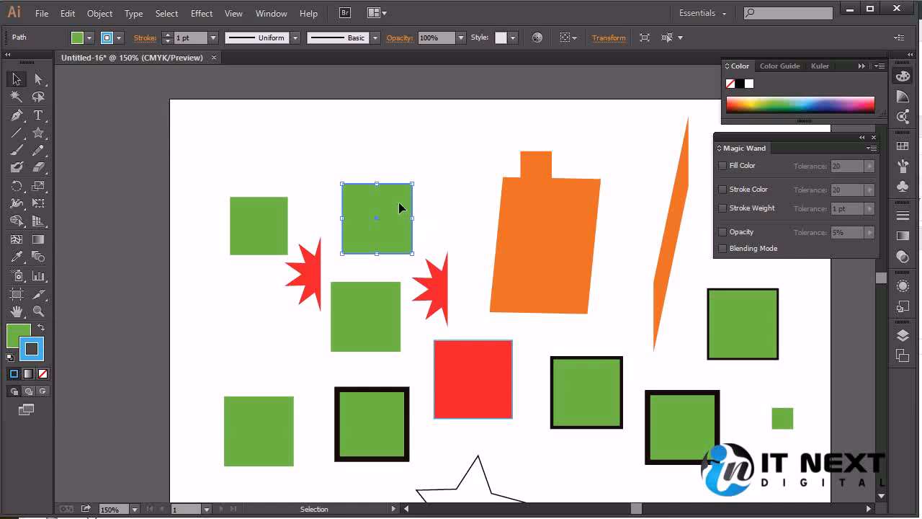
- Move the selected green square over the orange shape's upper edge and display its attributes in an enlarged Appearance panel
{"action": "left_click_drag", "start_coordinate": [401, 202], "coordinate": [525, 207]}
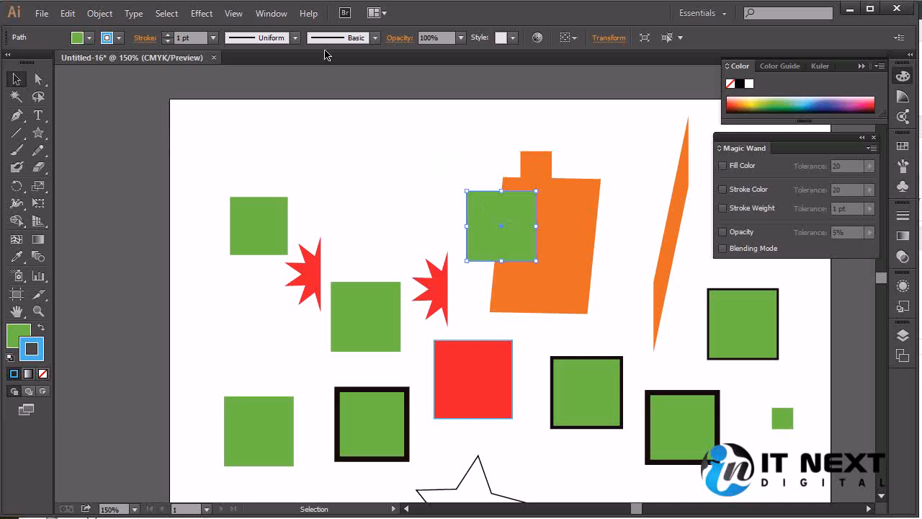
{"action": "left_click", "coordinate": [271, 14]}
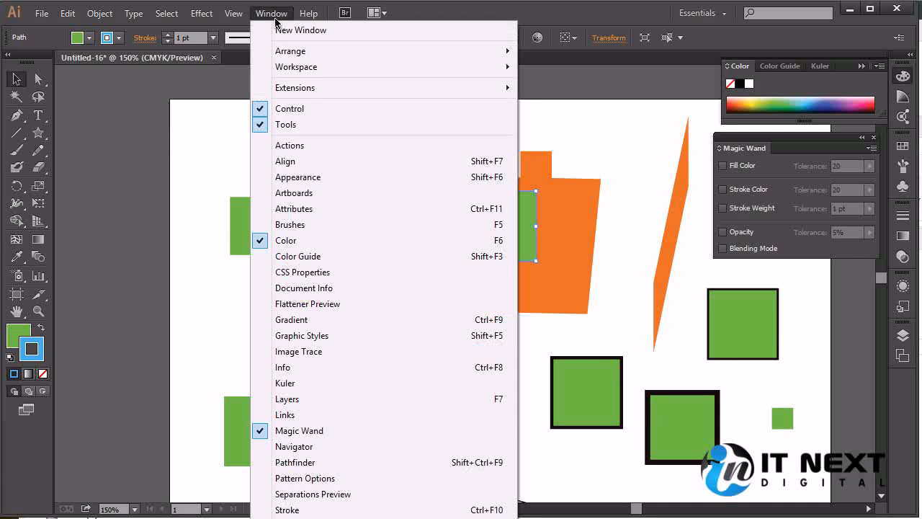
{"action": "left_click", "coordinate": [340, 176]}
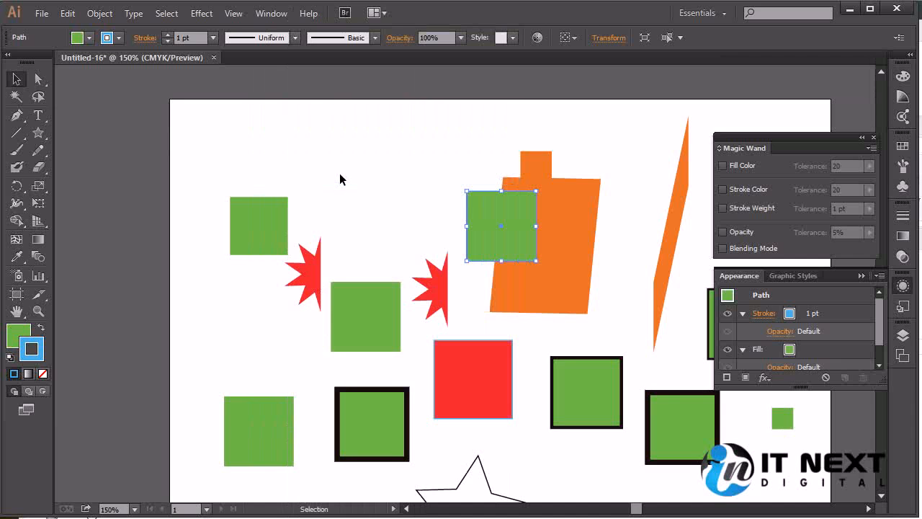
{"action": "left_click_drag", "start_coordinate": [883, 385], "coordinate": [882, 456]}
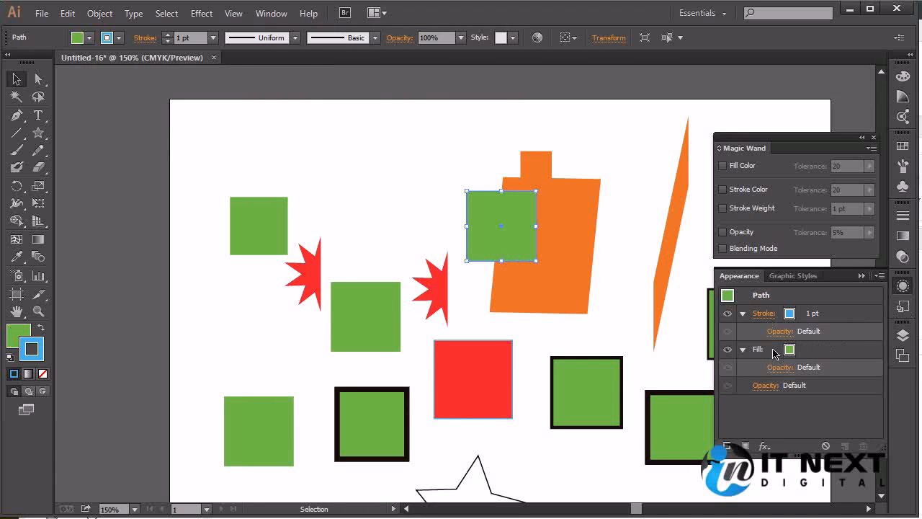
- Open the Transparency panel for the selected green square
{"action": "left_click", "coordinate": [271, 15]}
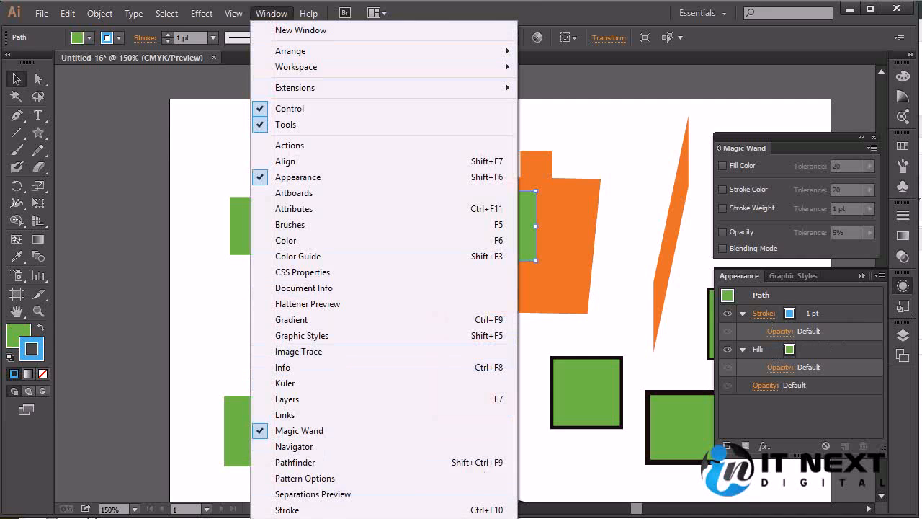
{"action": "left_click", "coordinate": [303, 517]}
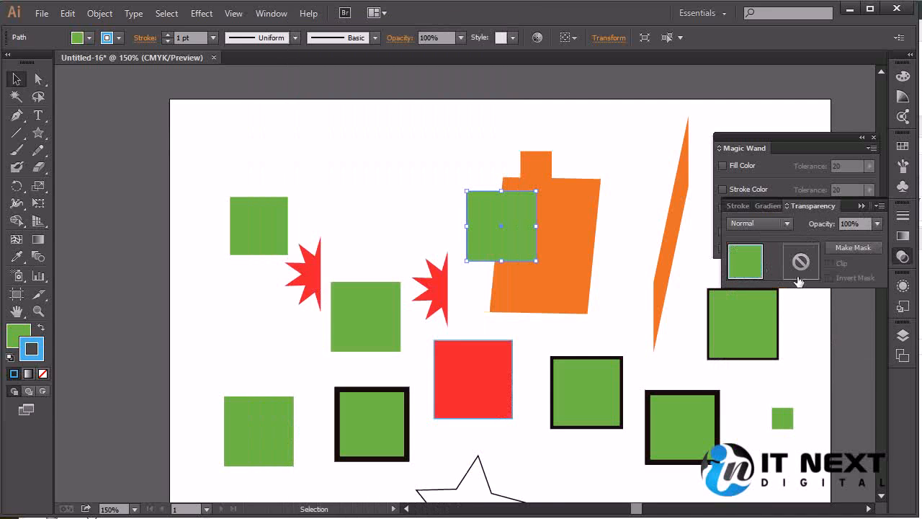
{"action": "left_click", "coordinate": [855, 225]}
{"action": "left_click", "coordinate": [811, 210]}
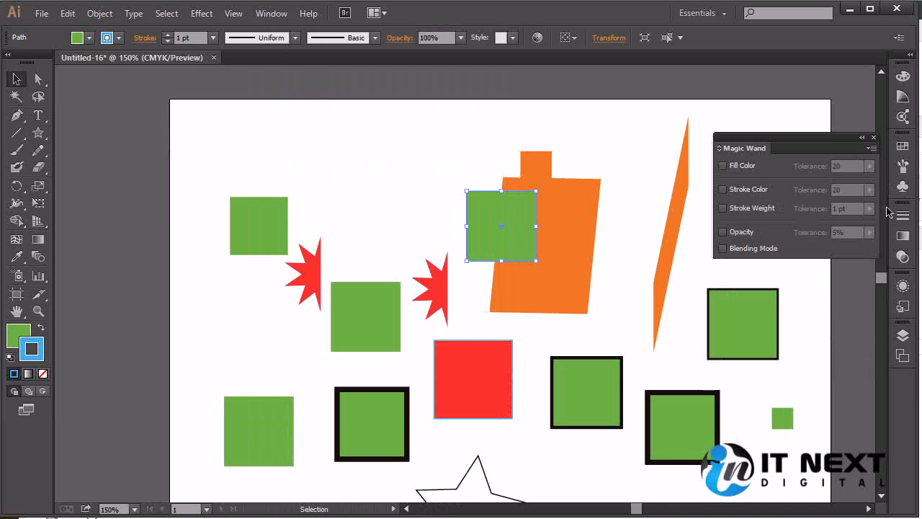
{"action": "left_click", "coordinate": [908, 309]}
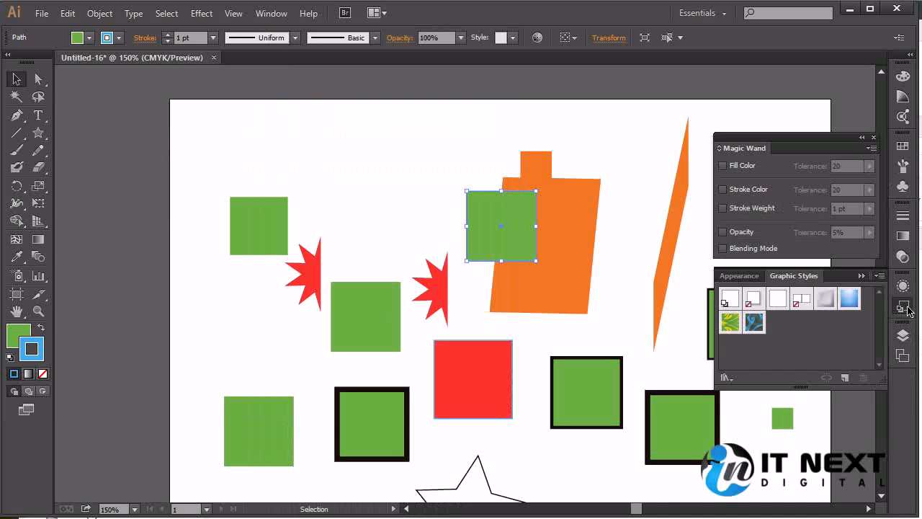
{"action": "left_click", "coordinate": [905, 309]}
{"action": "left_click", "coordinate": [902, 257]}
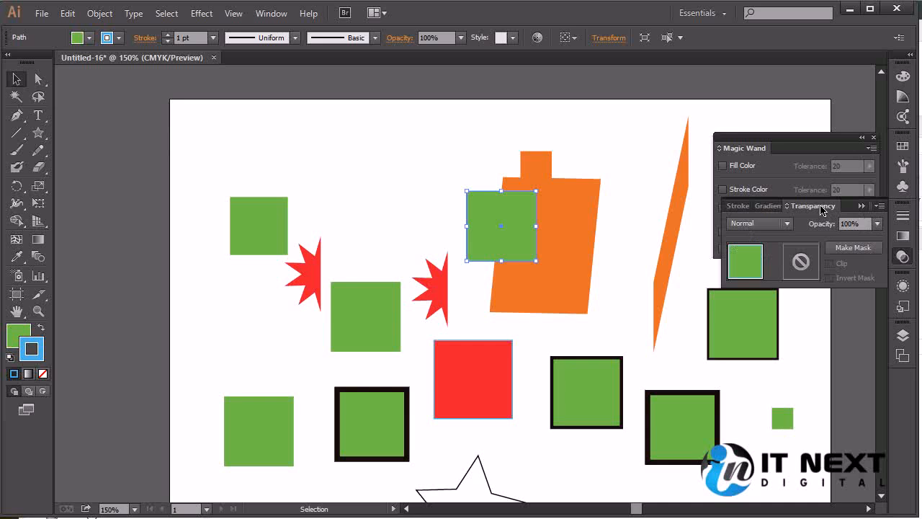
- Set the opacity of the green square overlapping the orange shape to 50%, keeping Normal blending, and deselect it
{"action": "left_click", "coordinate": [792, 223]}
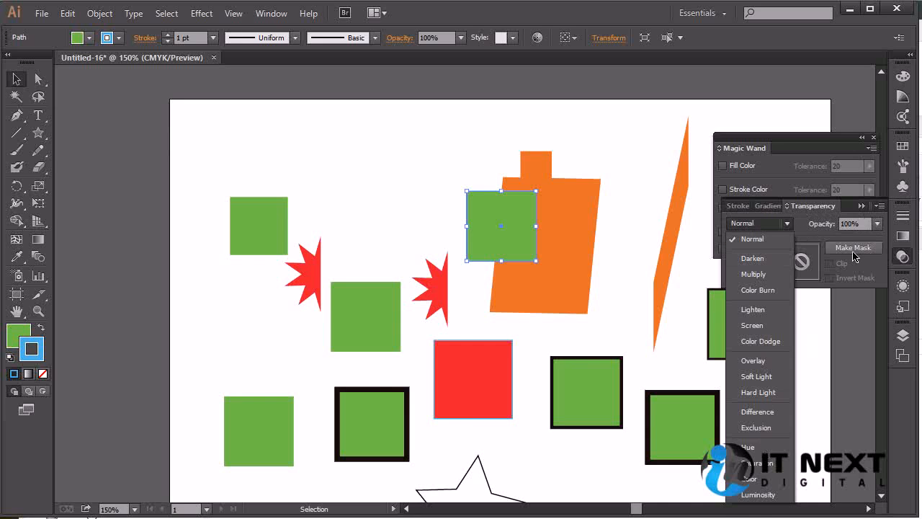
{"action": "left_click", "coordinate": [877, 224]}
{"action": "left_click", "coordinate": [878, 224]}
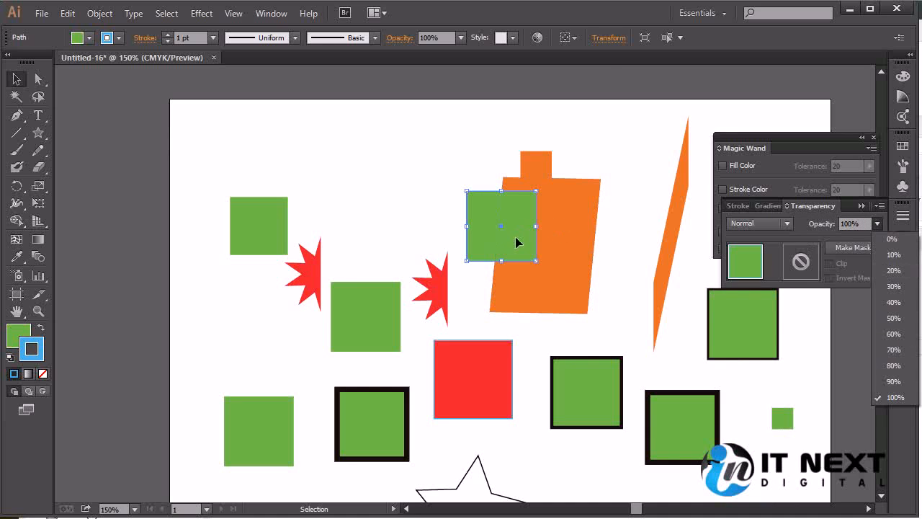
{"action": "left_click", "coordinate": [893, 321]}
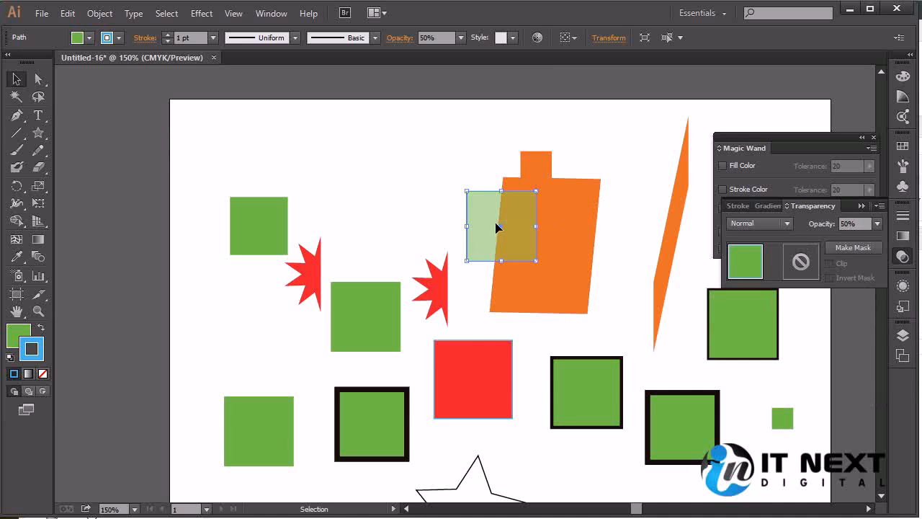
{"action": "mouse_move", "coordinate": [501, 207]}
{"action": "left_mouse_down"}
{"action": "mouse_move", "coordinate": [419, 206]}
{"action": "mouse_move", "coordinate": [502, 206]}
{"action": "left_mouse_up"}
{"action": "key", "text": "ctrl+shift+a"}
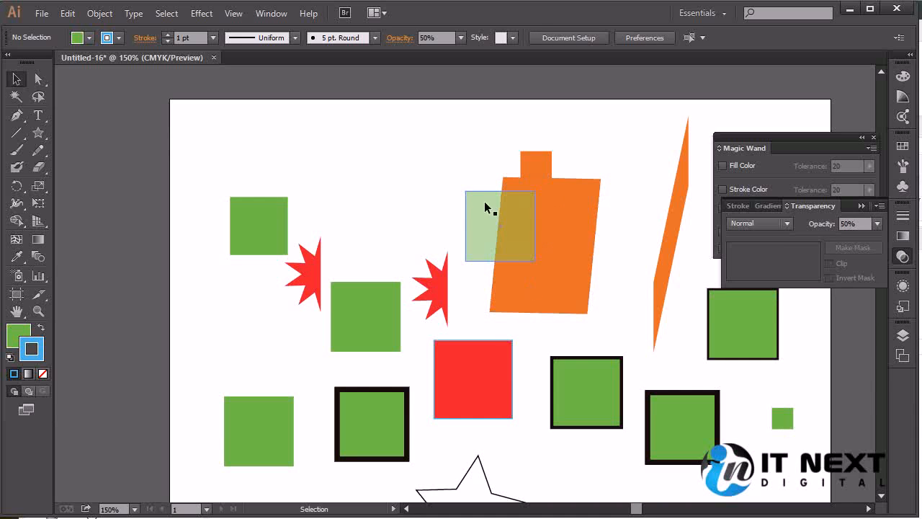
- Select the overlapping green square, set its opacity to 90%, and restore it to 100%
{"action": "left_click", "coordinate": [517, 237]}
{"action": "left_click", "coordinate": [876, 223]}
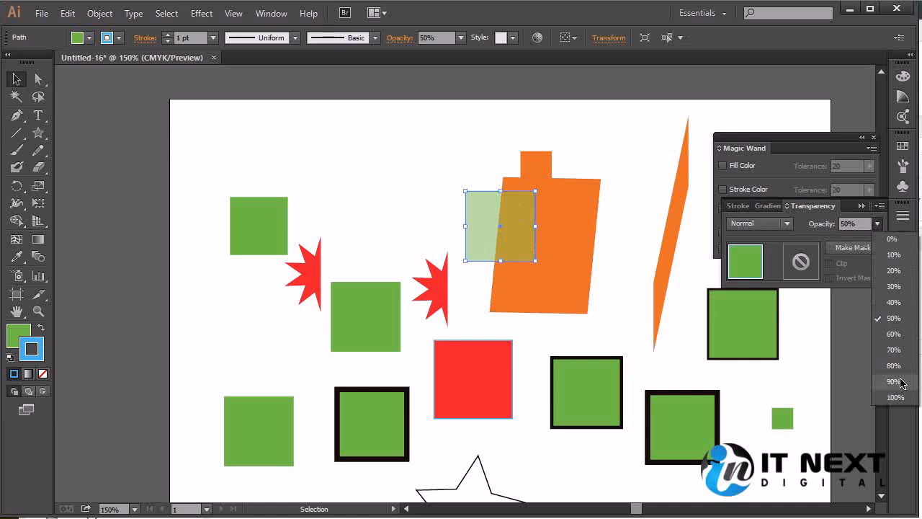
{"action": "left_click", "coordinate": [901, 383]}
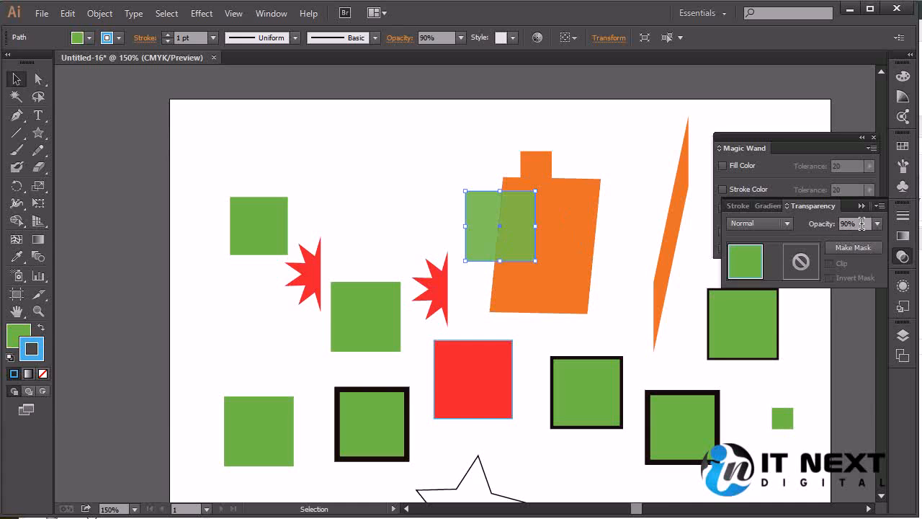
{"action": "left_click", "coordinate": [876, 223]}
{"action": "left_click", "coordinate": [886, 397]}
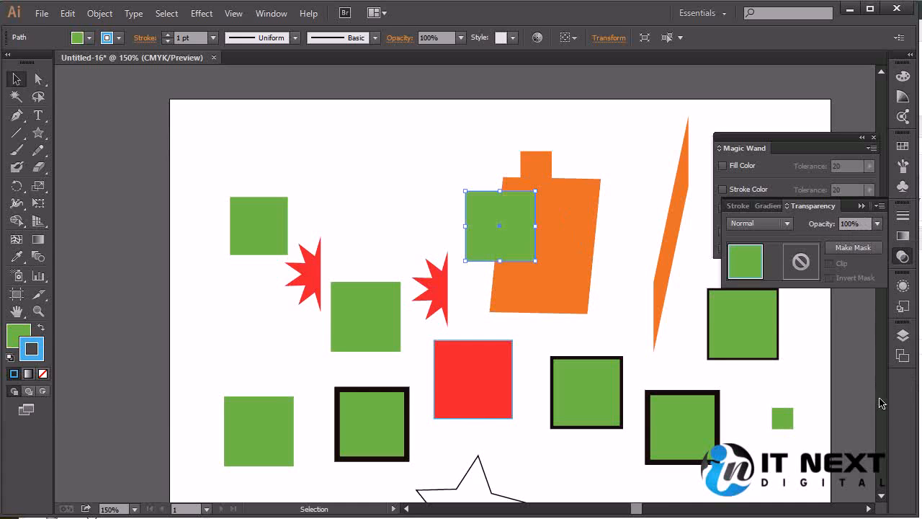
- Move the green square off the orange shape into the empty area between it and the upper small green square
{"action": "left_click", "coordinate": [409, 180]}
{"action": "left_click", "coordinate": [515, 231]}
{"action": "left_click", "coordinate": [852, 224]}
{"action": "left_click_drag", "start_coordinate": [515, 245], "coordinate": [410, 209]}
{"action": "key", "text": "a"}
{"action": "left_click", "coordinate": [500, 383]}
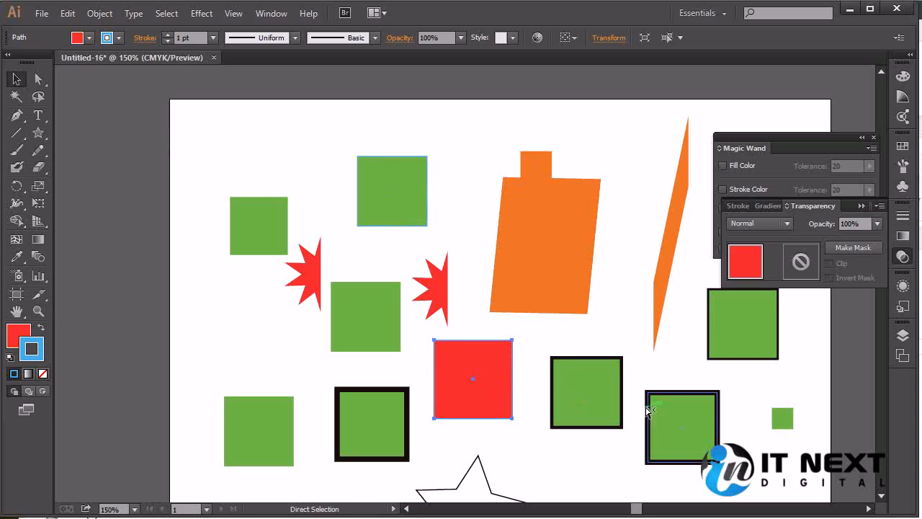
{"action": "left_click", "coordinate": [742, 314]}
{"action": "key", "text": "v"}
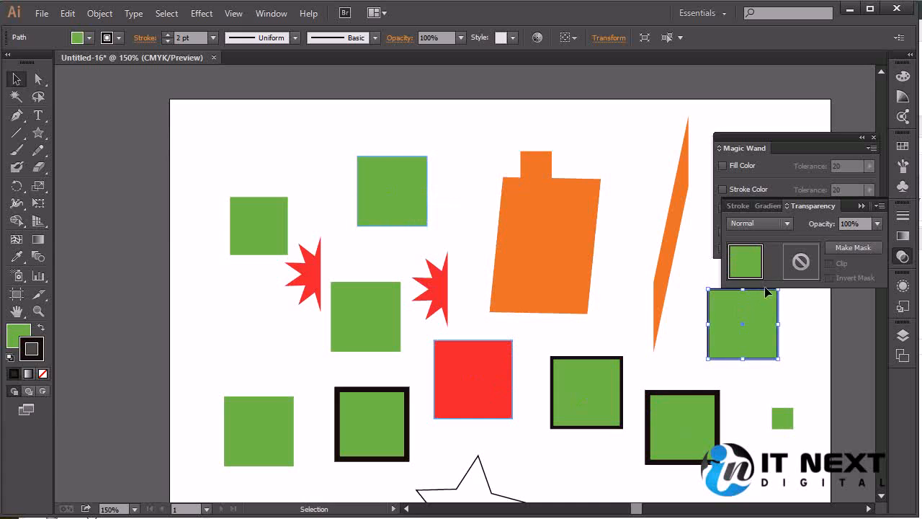
- Set the opacity of the blue-outlined green square, the red square and the thin black-outlined green square to 50% together
{"action": "left_click", "coordinate": [423, 220]}
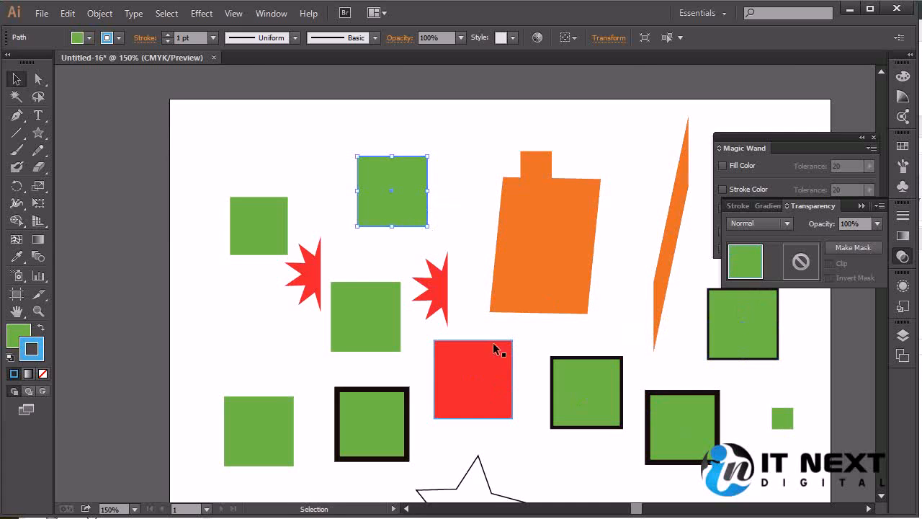
{"action": "left_click", "coordinate": [492, 345], "text": "shift"}
{"action": "left_click", "coordinate": [746, 333], "text": "shift"}
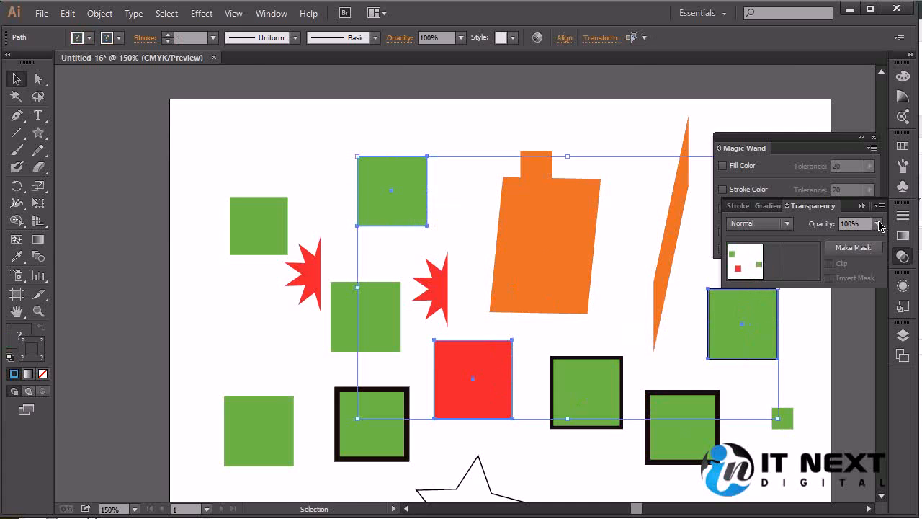
{"action": "left_click", "coordinate": [877, 224]}
{"action": "left_click", "coordinate": [893, 318]}
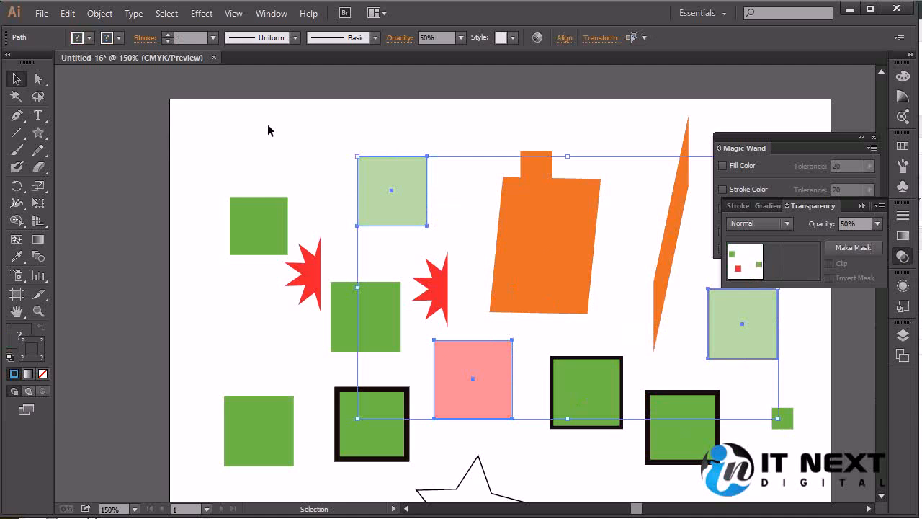
{"action": "left_click", "coordinate": [268, 130]}
- Enable only Opacity matching at 5% tolerance for the Magic Wand and select all objects as faded as the blue-outlined green square
{"action": "left_click", "coordinate": [16, 98]}
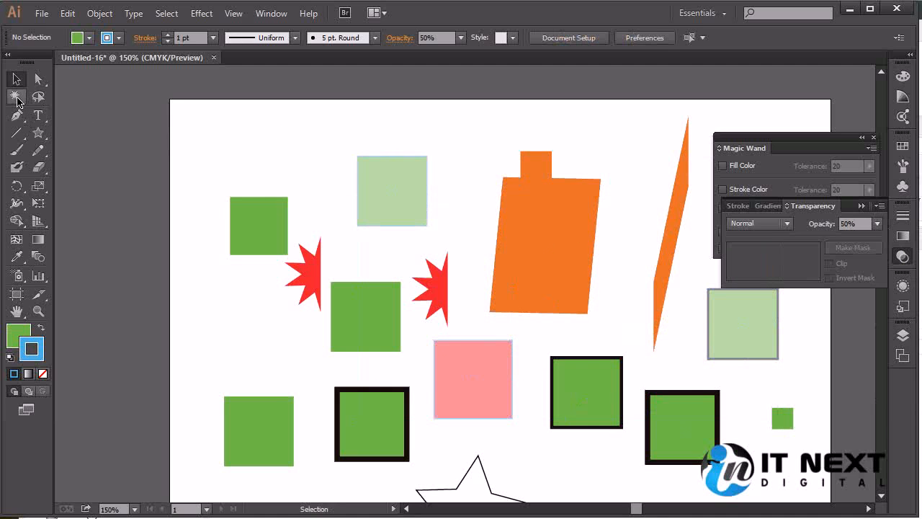
{"action": "left_click", "coordinate": [387, 187]}
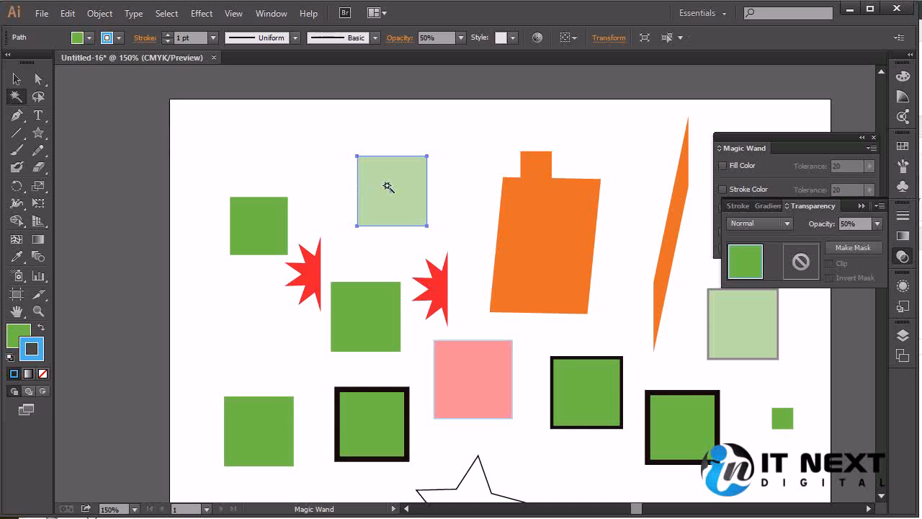
{"action": "left_click", "coordinate": [746, 149]}
{"action": "left_click", "coordinate": [736, 233]}
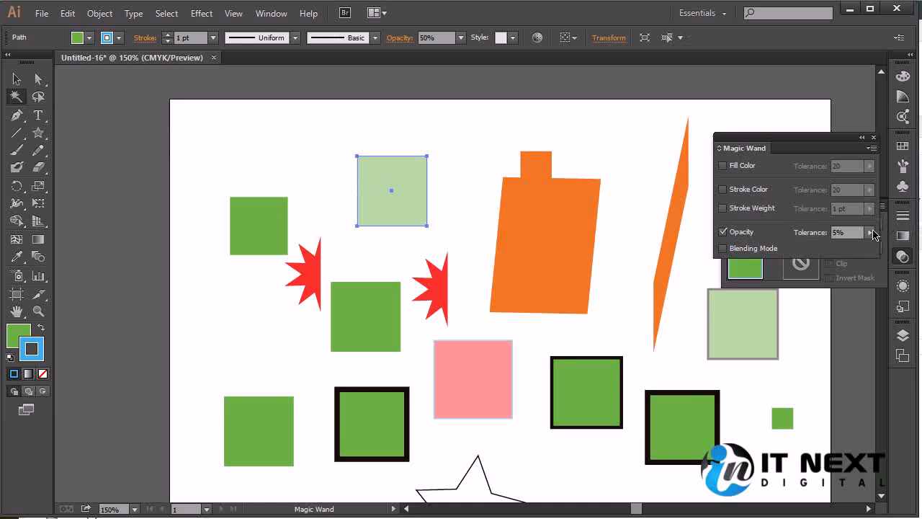
{"action": "left_click", "coordinate": [403, 210]}
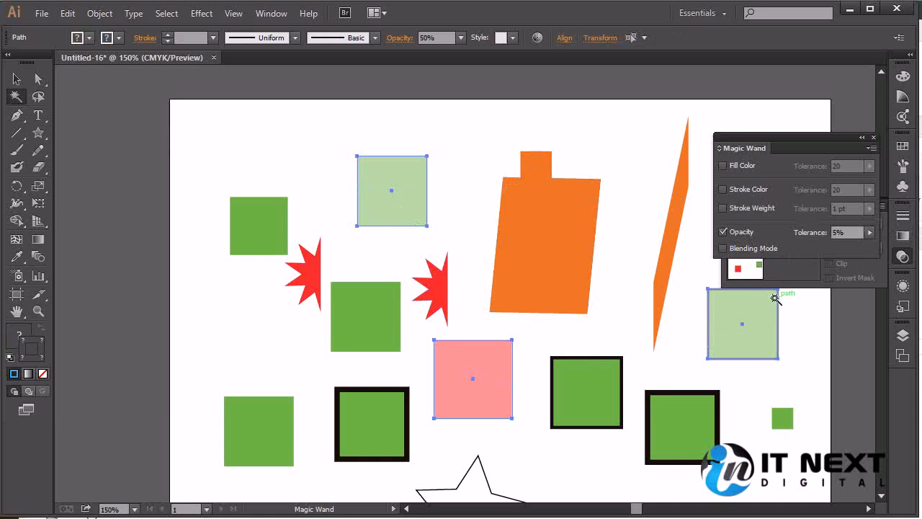
- Select all fully opaque objects with the Magic Wand from the black-outlined green square beside the faded red one, and clear the selection
{"action": "left_click", "coordinate": [578, 406]}
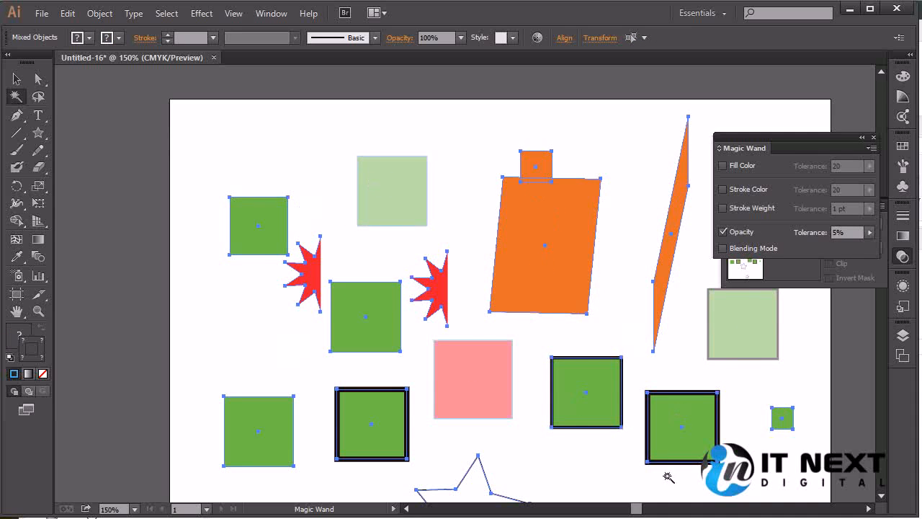
{"action": "left_click", "coordinate": [17, 79]}
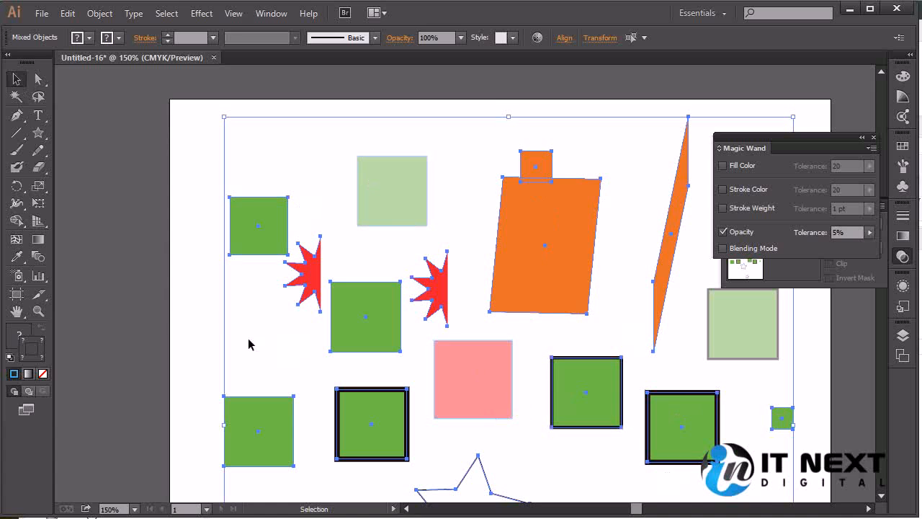
{"action": "left_click", "coordinate": [189, 319]}
- Select the black-outlined green square beside the faded red one and dock the Magic Wand panel with the Color panel group
{"action": "left_click", "coordinate": [556, 370]}
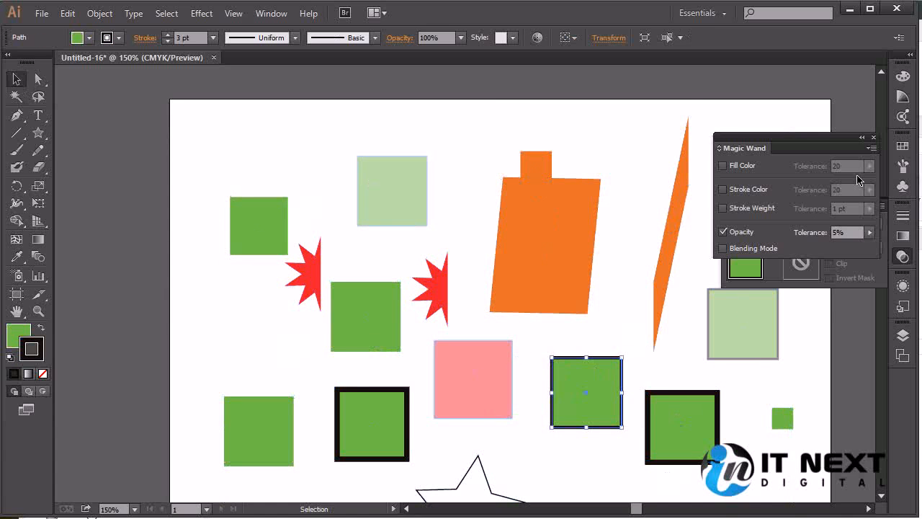
{"action": "left_click", "coordinate": [902, 256]}
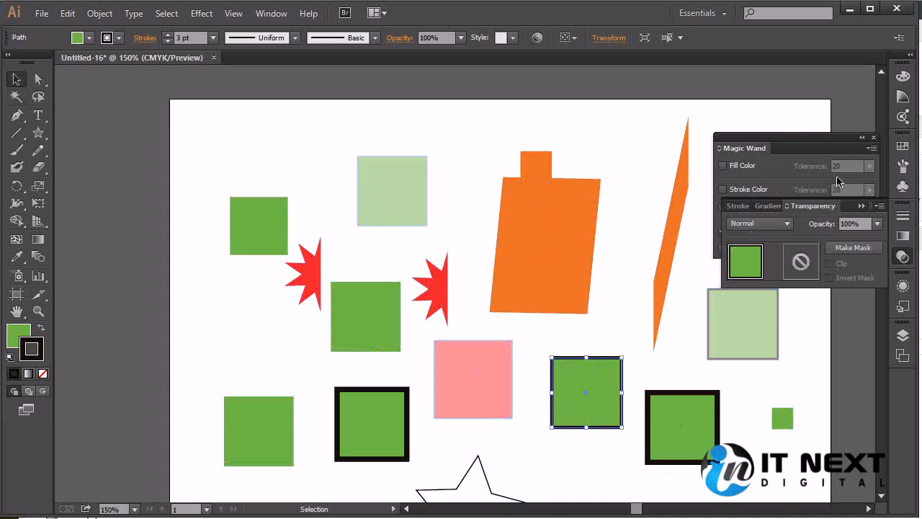
{"action": "left_click_drag", "start_coordinate": [843, 142], "coordinate": [898, 75]}
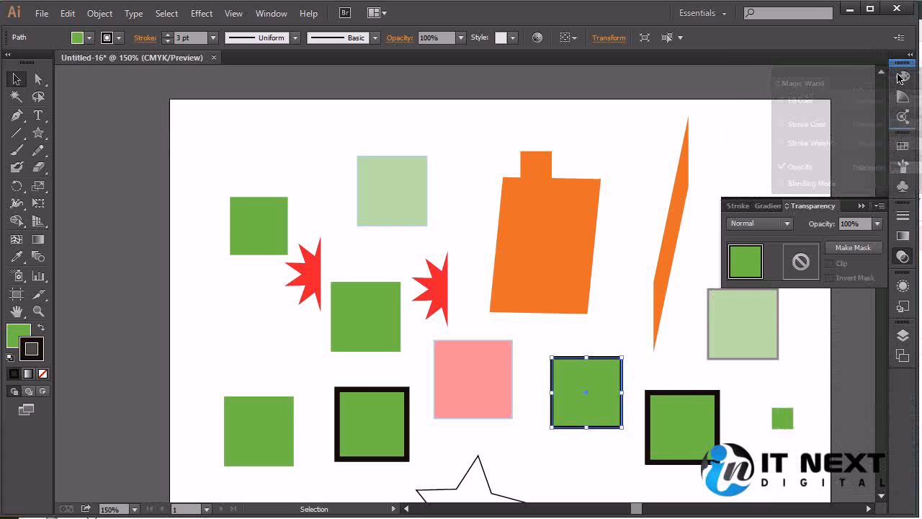
{"action": "left_click", "coordinate": [898, 75]}
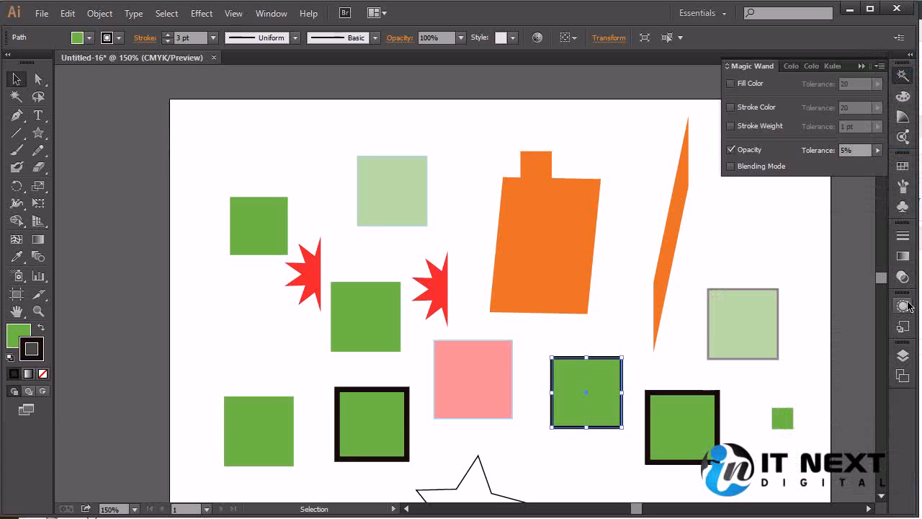
- Expand and collapse the panel dock, and pull the Magic Wand panel out of it as a floating icon
{"action": "left_click", "coordinate": [910, 58]}
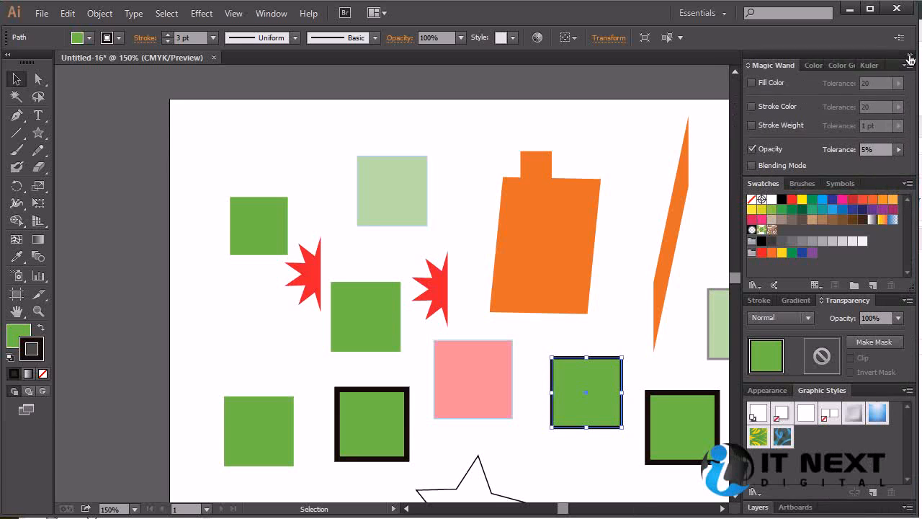
{"action": "left_click", "coordinate": [911, 58]}
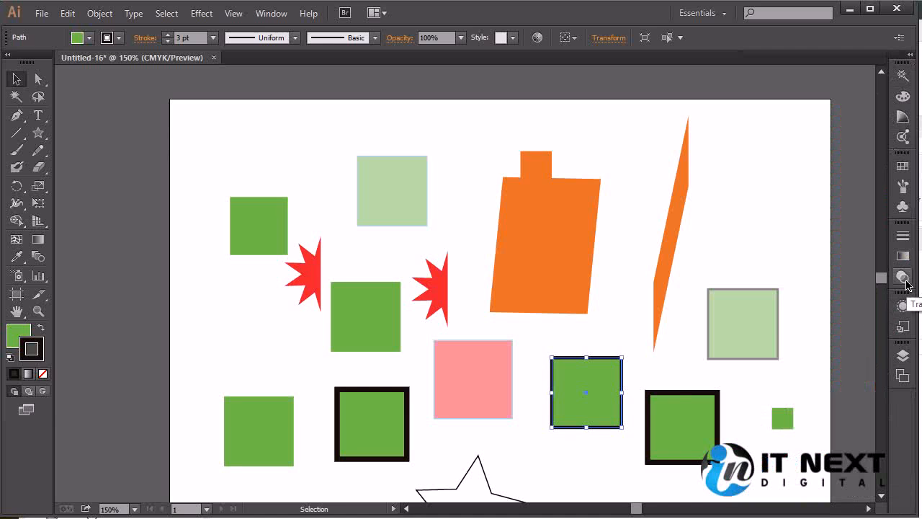
{"action": "left_click", "coordinate": [906, 282]}
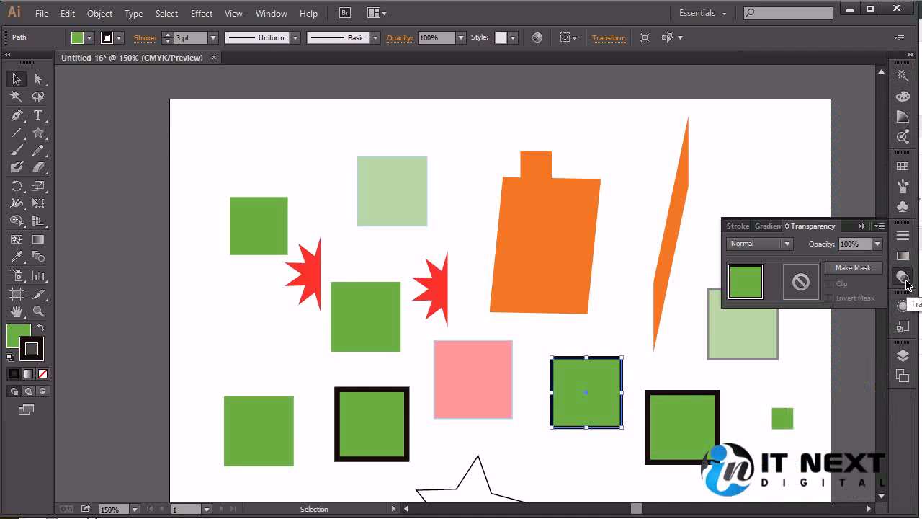
{"action": "left_click_drag", "start_coordinate": [901, 75], "coordinate": [813, 81]}
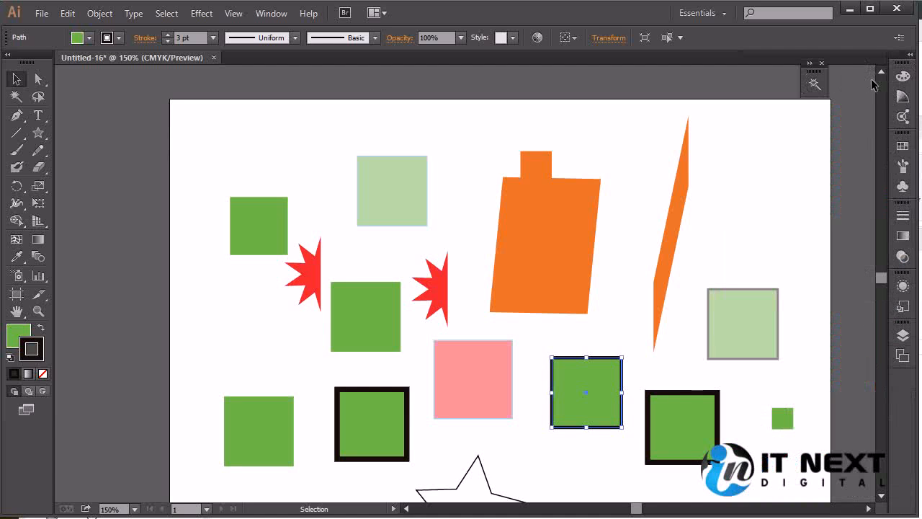
- Expand the floating Magic Wand panel and set the selected green square's opacity to 30%
{"action": "left_click", "coordinate": [810, 64]}
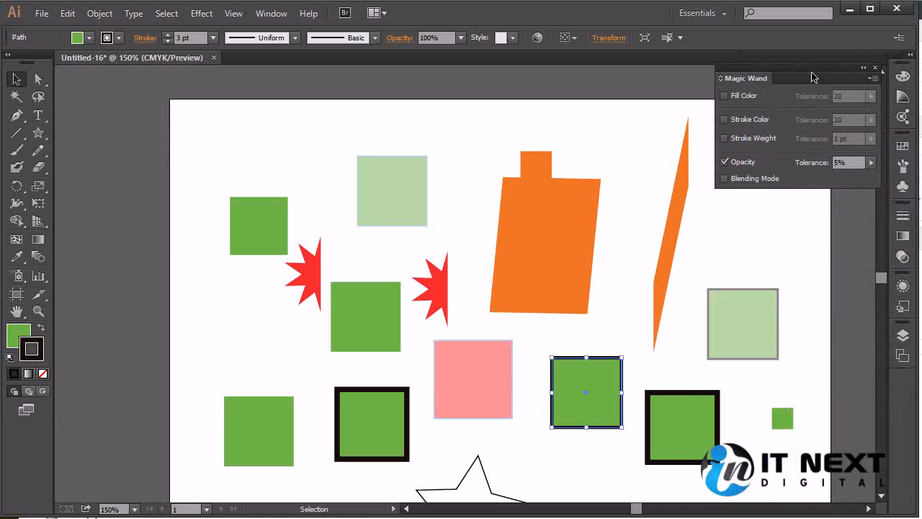
{"action": "left_click", "coordinate": [904, 259]}
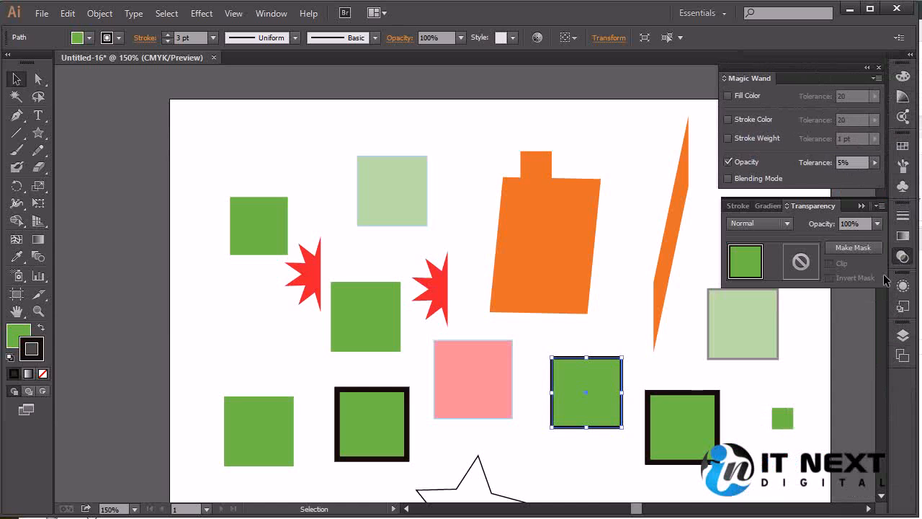
{"action": "left_click", "coordinate": [877, 223]}
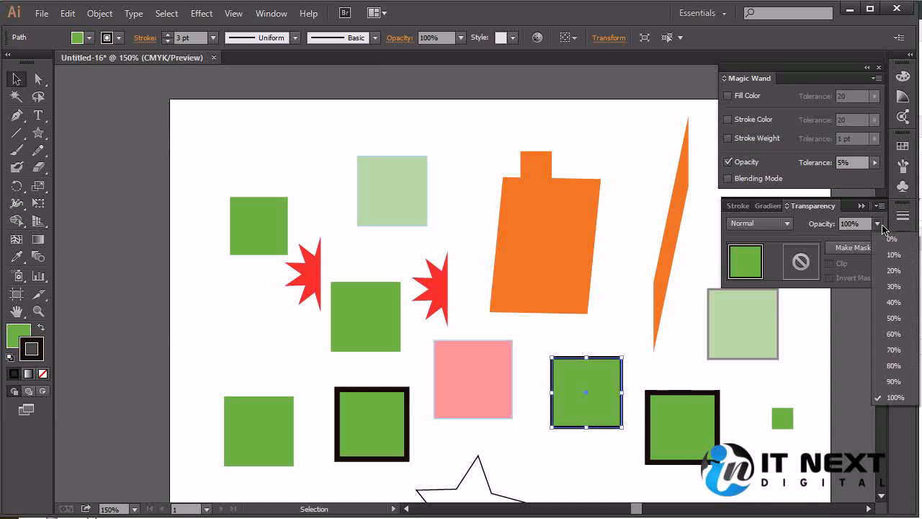
{"action": "left_click", "coordinate": [893, 286]}
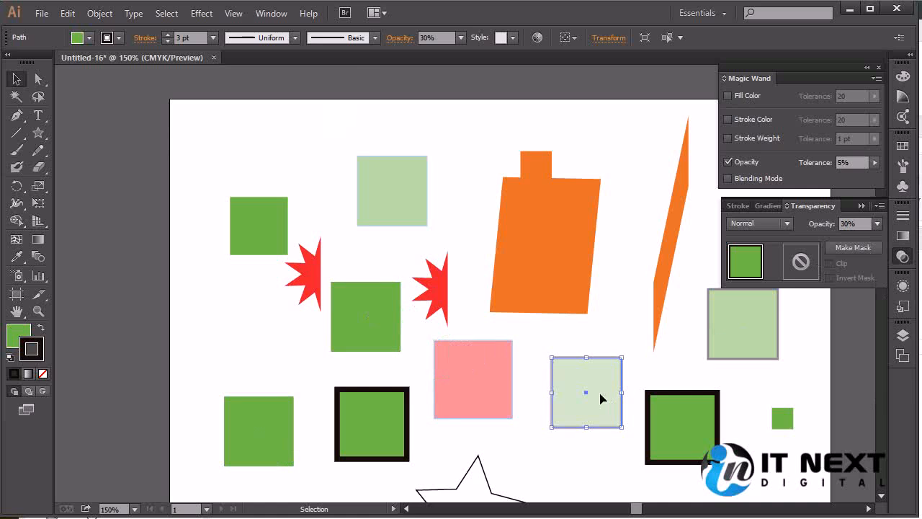
- Select objects of matching opacity with the Magic Wand, sampling the 30% square, a 50% square and a fully opaque green square in turn
{"action": "left_click", "coordinate": [16, 96]}
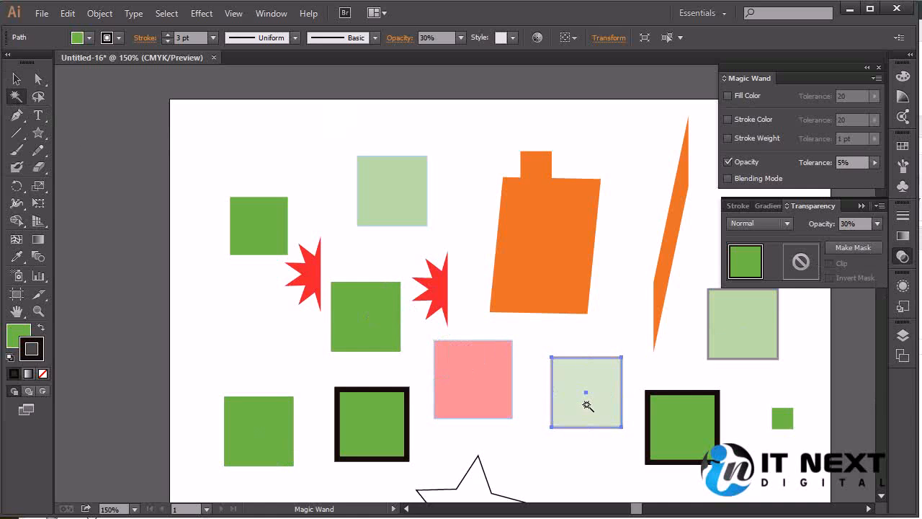
{"action": "left_click", "coordinate": [574, 348]}
{"action": "left_click", "coordinate": [597, 371]}
{"action": "left_click", "coordinate": [738, 314]}
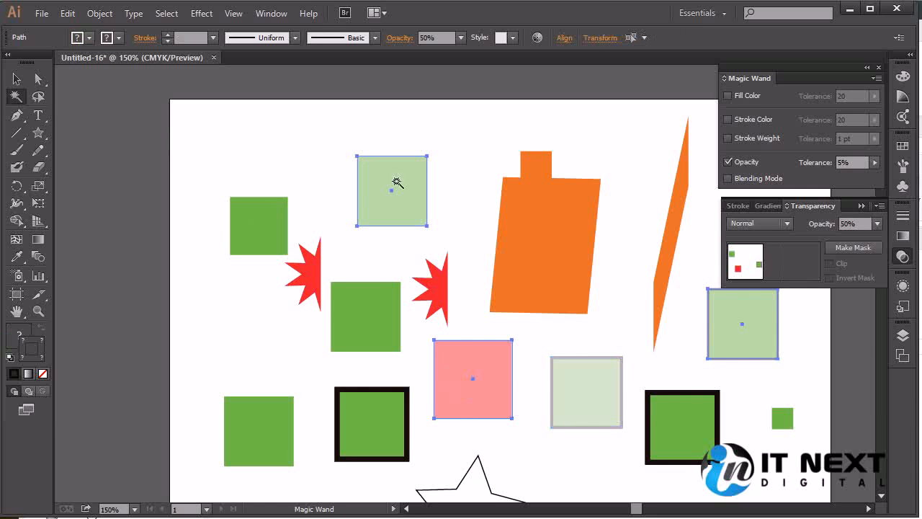
{"action": "left_click", "coordinate": [247, 440]}
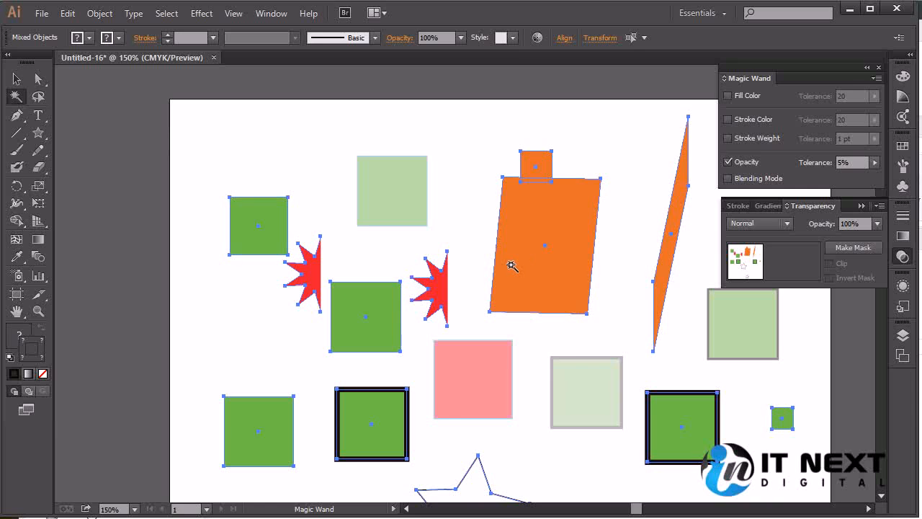
{"action": "left_click", "coordinate": [18, 121]}
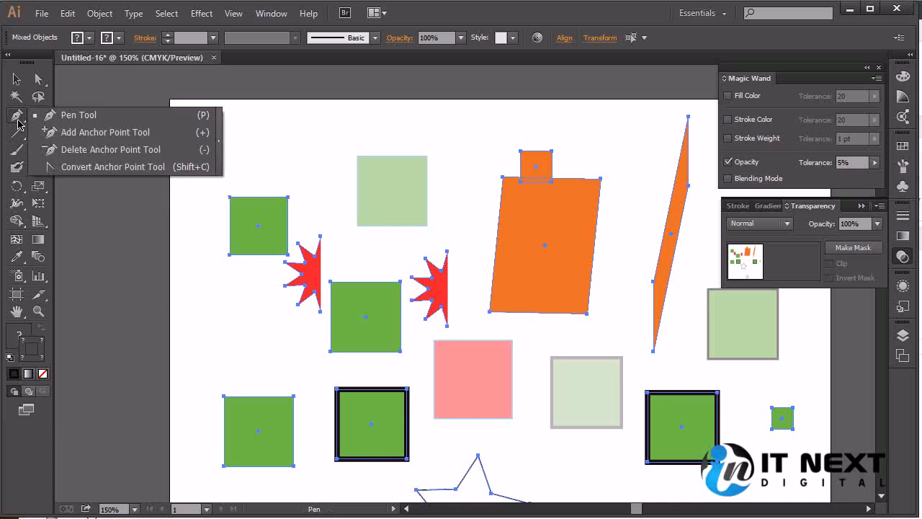
{"action": "left_click", "coordinate": [103, 117]}
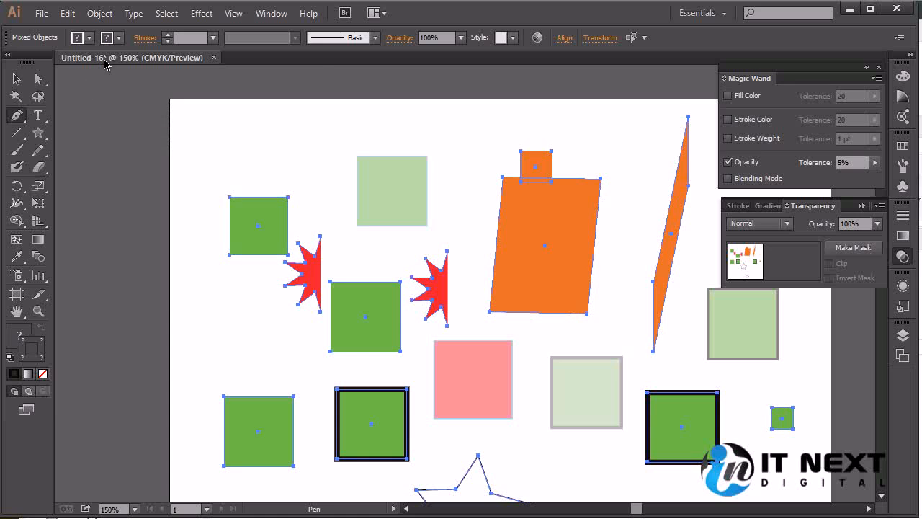
{"action": "left_click", "coordinate": [19, 118]}
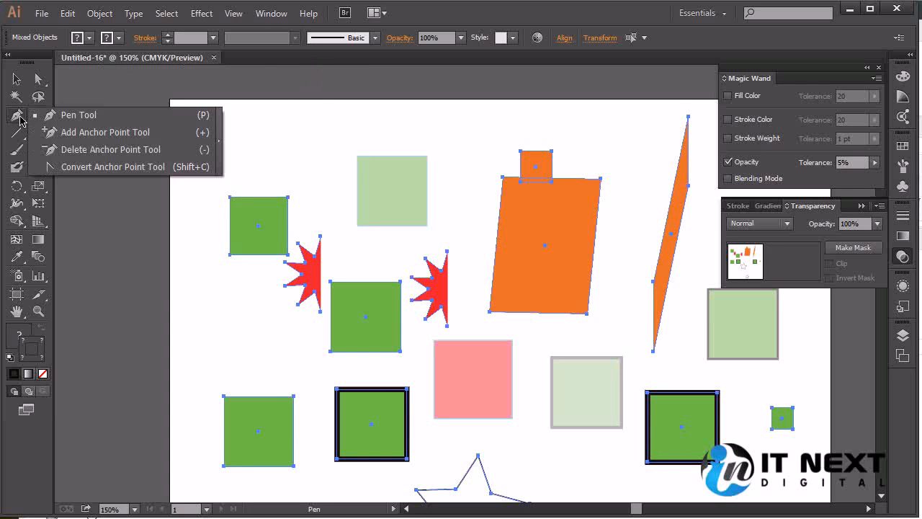
{"action": "left_click", "coordinate": [132, 119]}
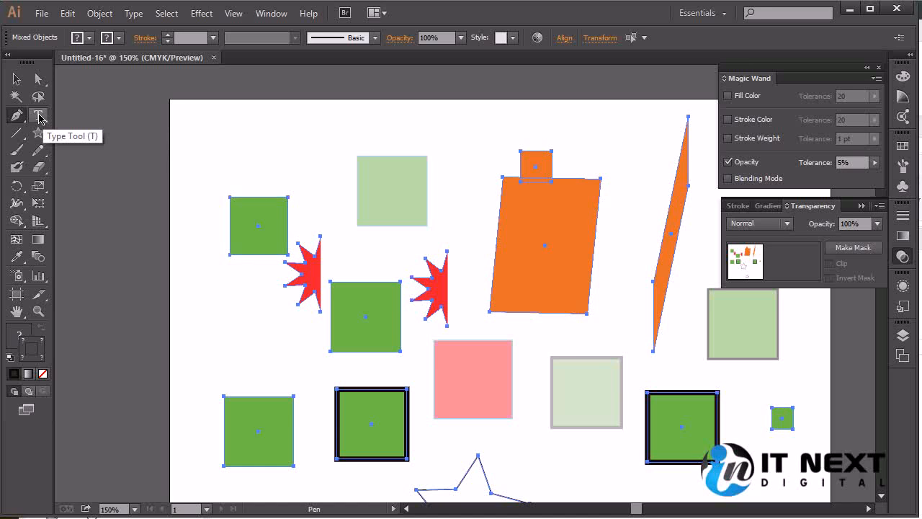
{"action": "left_click", "coordinate": [39, 116]}
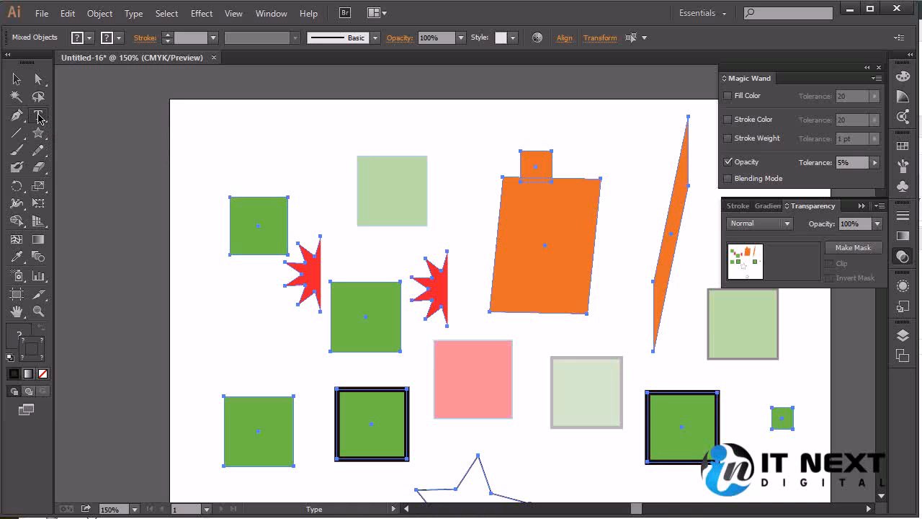
{"action": "left_click", "coordinate": [39, 117]}
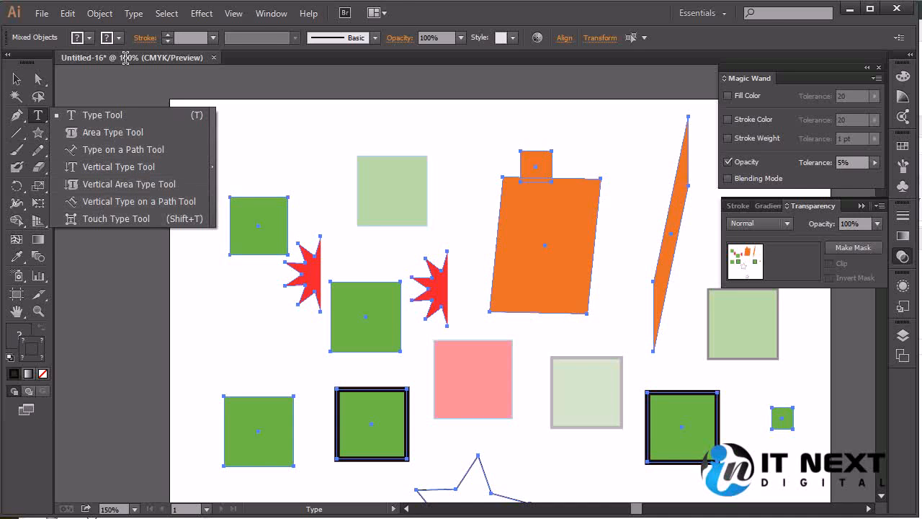
{"action": "left_click", "coordinate": [470, 18]}
- Turn off Opacity matching for the Magic Wand and clear the selection
{"action": "left_click", "coordinate": [16, 98]}
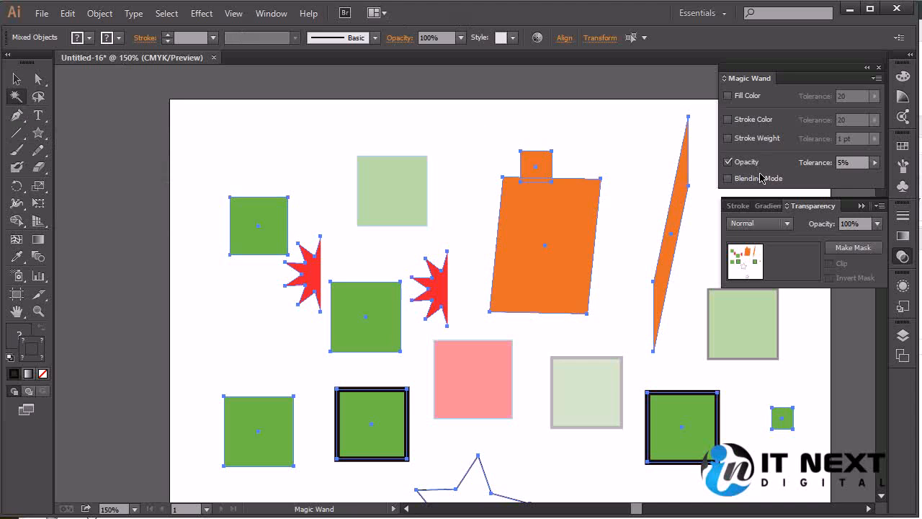
{"action": "left_click", "coordinate": [728, 162]}
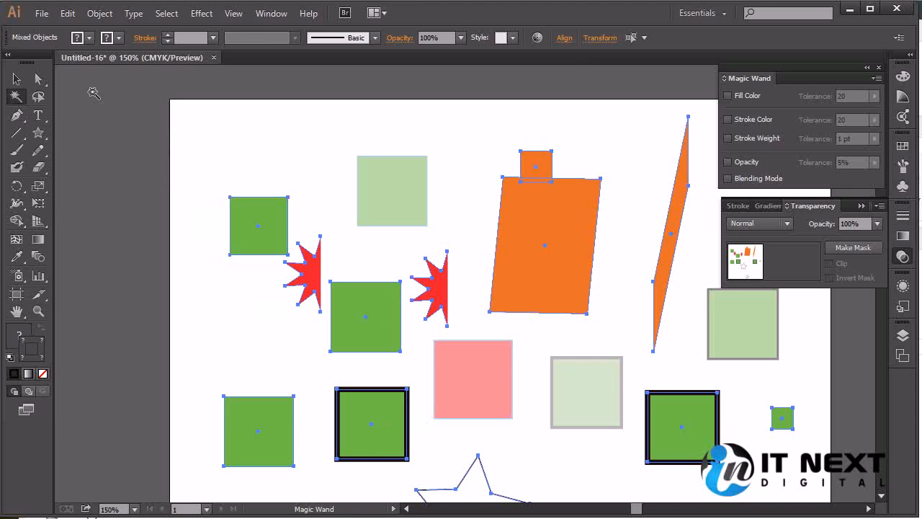
{"action": "left_click", "coordinate": [17, 79]}
{"action": "left_click", "coordinate": [200, 216]}
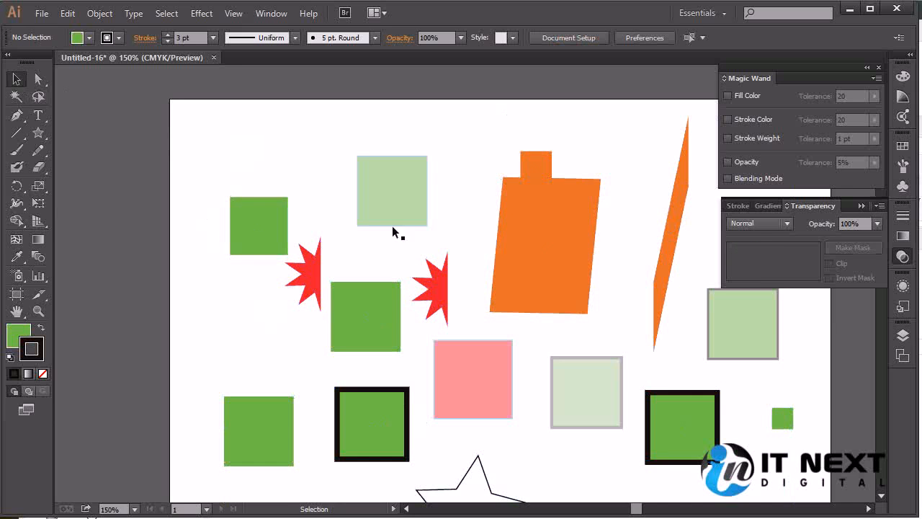
- Set the blending mode of the two large borderless green squares to Multiply and clear the selection
{"action": "left_click", "coordinate": [372, 311]}
{"action": "left_click", "coordinate": [280, 418]}
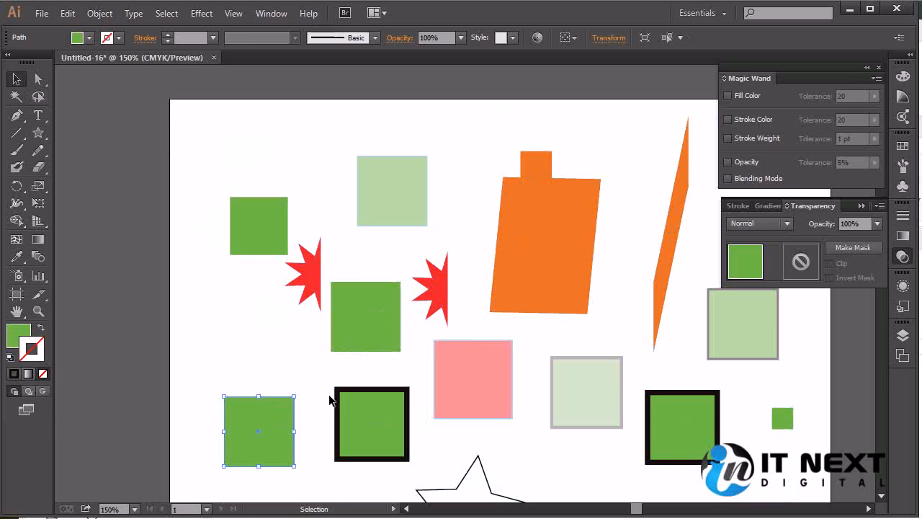
{"action": "left_click", "coordinate": [355, 316]}
{"action": "left_click", "coordinate": [257, 439]}
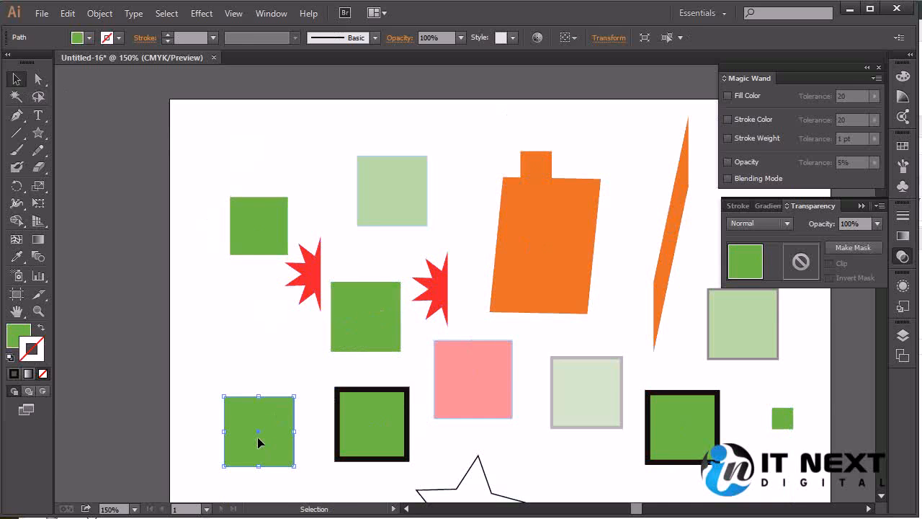
{"action": "left_click", "coordinate": [384, 319], "text": "shift"}
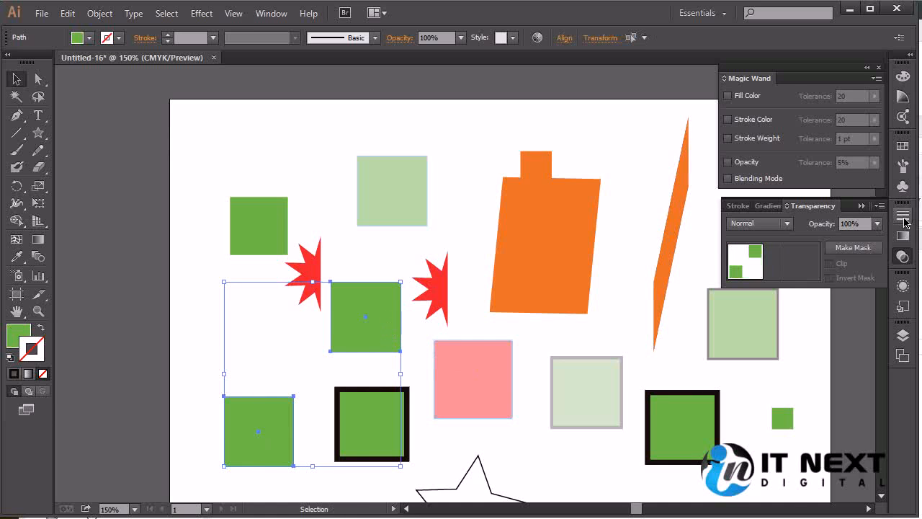
{"action": "left_click", "coordinate": [778, 223]}
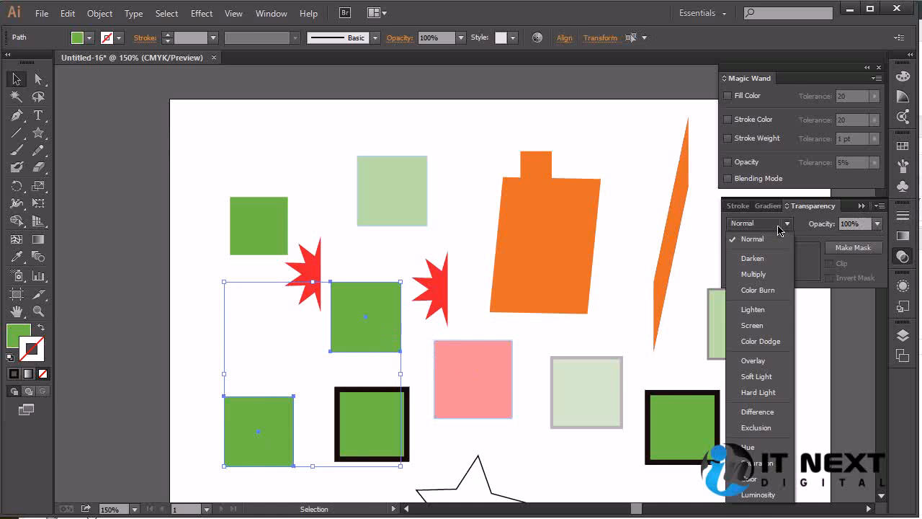
{"action": "left_click", "coordinate": [762, 272]}
{"action": "left_click", "coordinate": [525, 436]}
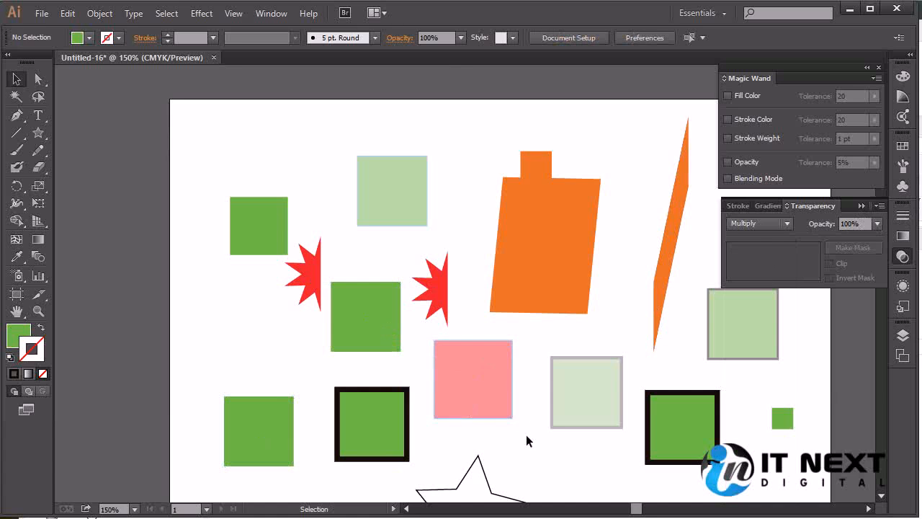
- Overlap the upper Multiply square with the lower one to check the blending, and move it back between the red shapes
{"action": "left_click", "coordinate": [397, 329]}
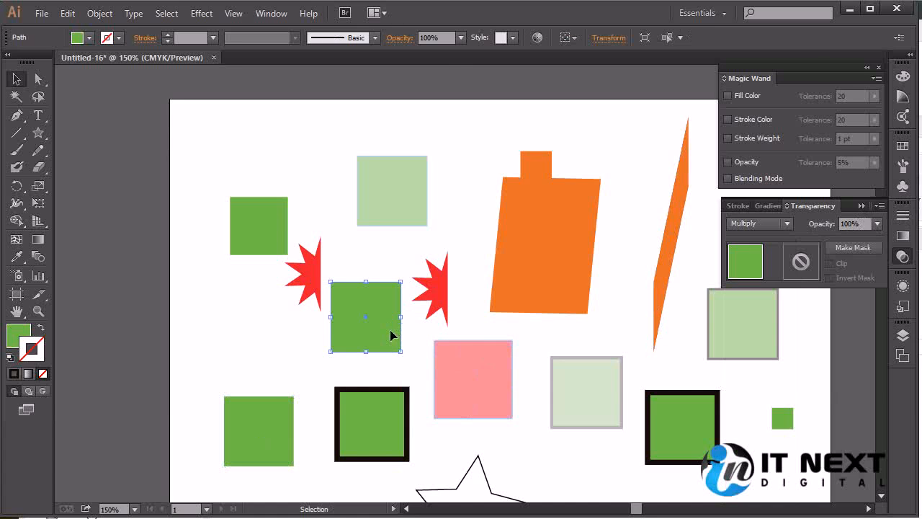
{"action": "left_click_drag", "start_coordinate": [390, 333], "coordinate": [296, 407]}
{"action": "left_click", "coordinate": [355, 348]}
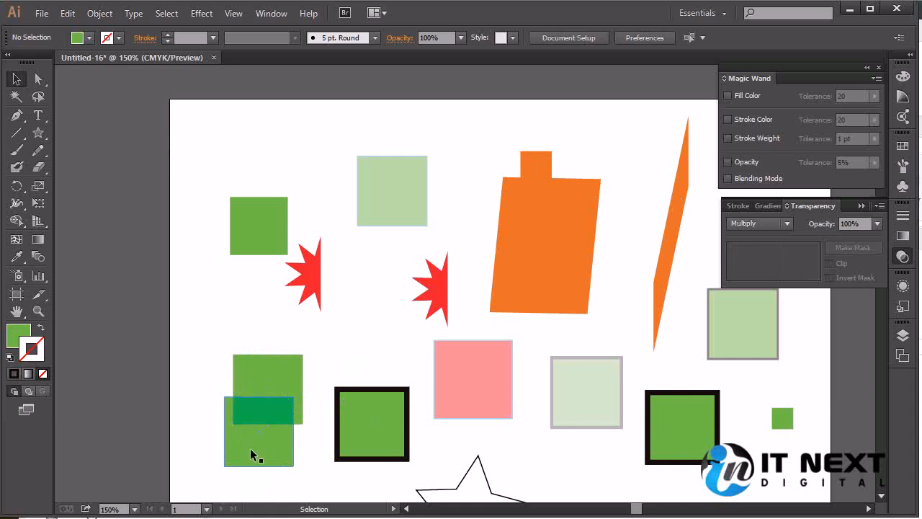
{"action": "left_click_drag", "start_coordinate": [286, 383], "coordinate": [375, 311]}
{"action": "left_click", "coordinate": [319, 418]}
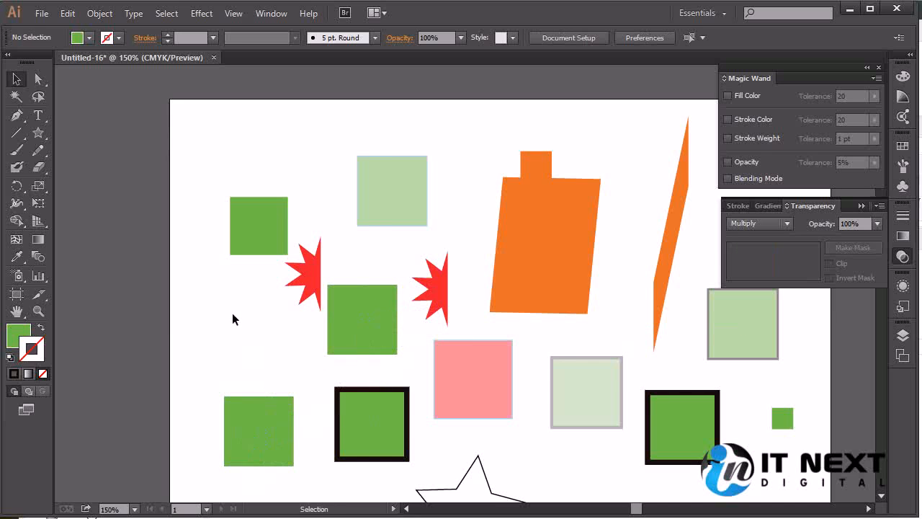
{"action": "left_click_drag", "start_coordinate": [278, 363], "coordinate": [313, 384]}
- Enable only Blending Mode matching for the Magic Wand and select the Multiply objects, the Normal objects, and the Multiply objects again
{"action": "left_click", "coordinate": [16, 95]}
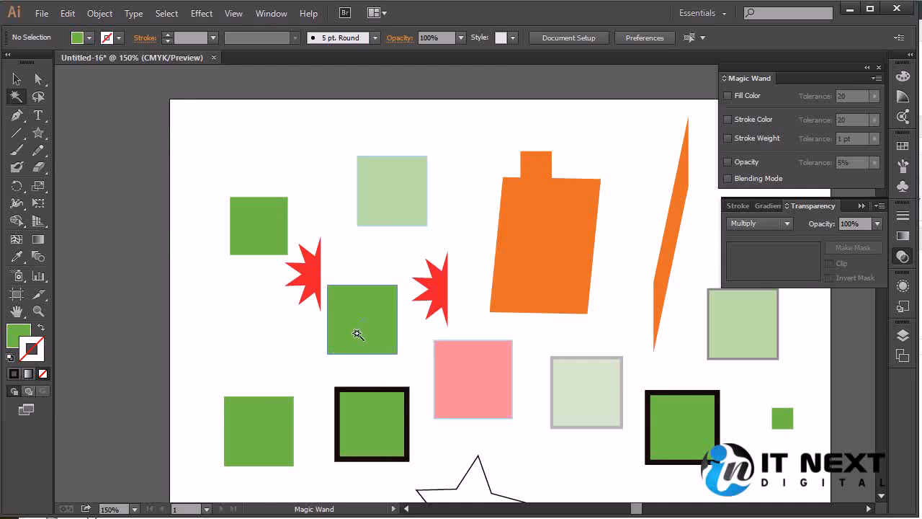
{"action": "left_click", "coordinate": [358, 332]}
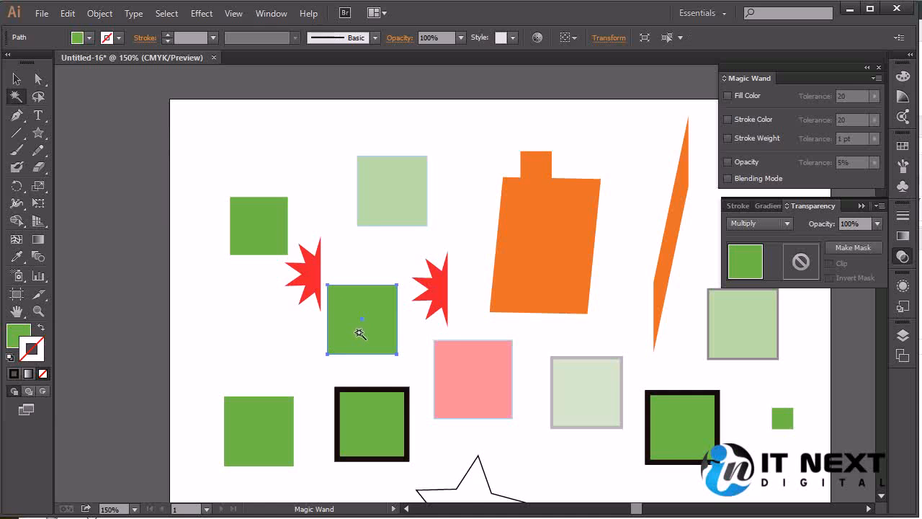
{"action": "left_click", "coordinate": [728, 179]}
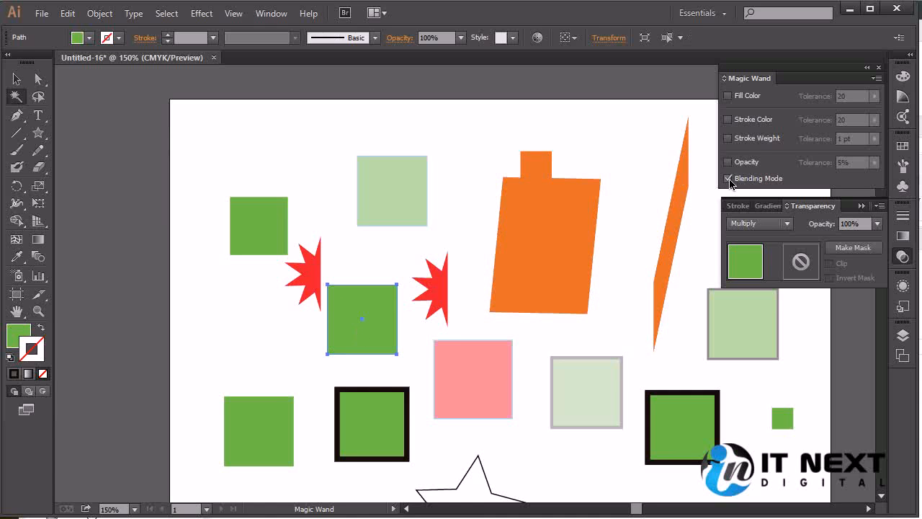
{"action": "left_click", "coordinate": [330, 244]}
{"action": "left_click", "coordinate": [363, 310]}
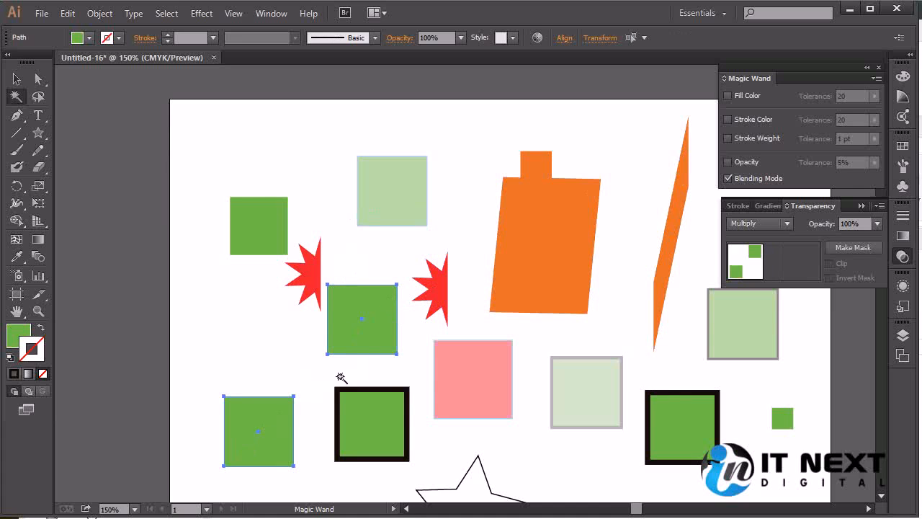
{"action": "left_click", "coordinate": [270, 218]}
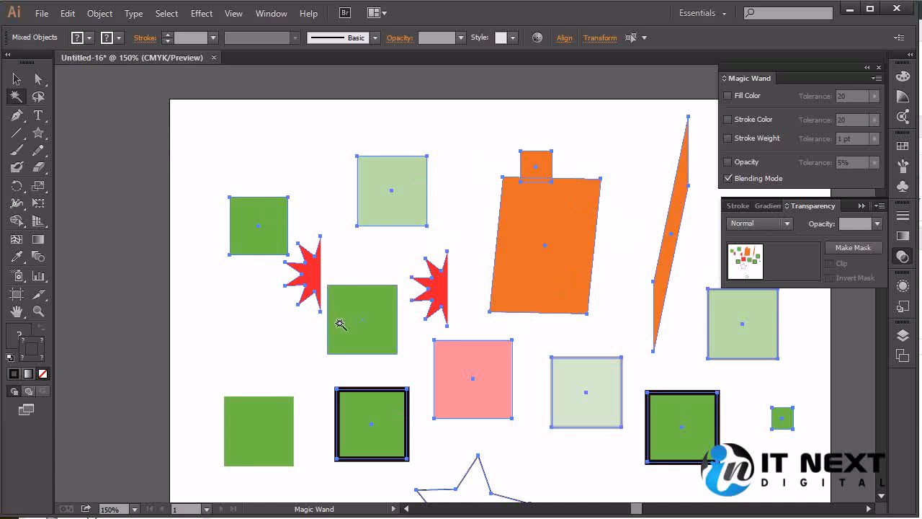
{"action": "left_click", "coordinate": [360, 321]}
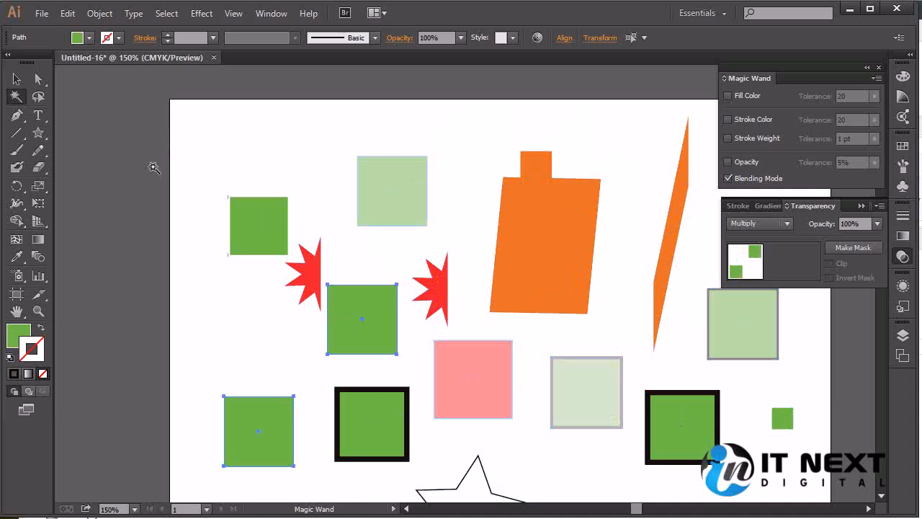
- Set the blending mode of the upper-left green square and the lower-right black-outlined square to Overlay, and clear the selection
{"action": "left_click", "coordinate": [16, 78]}
{"action": "left_click", "coordinate": [279, 233]}
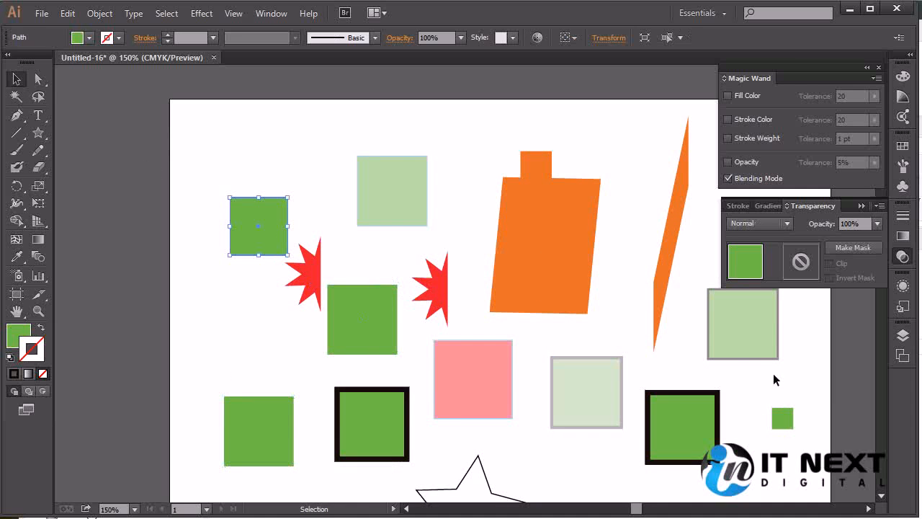
{"action": "left_click", "coordinate": [697, 431], "text": "shift"}
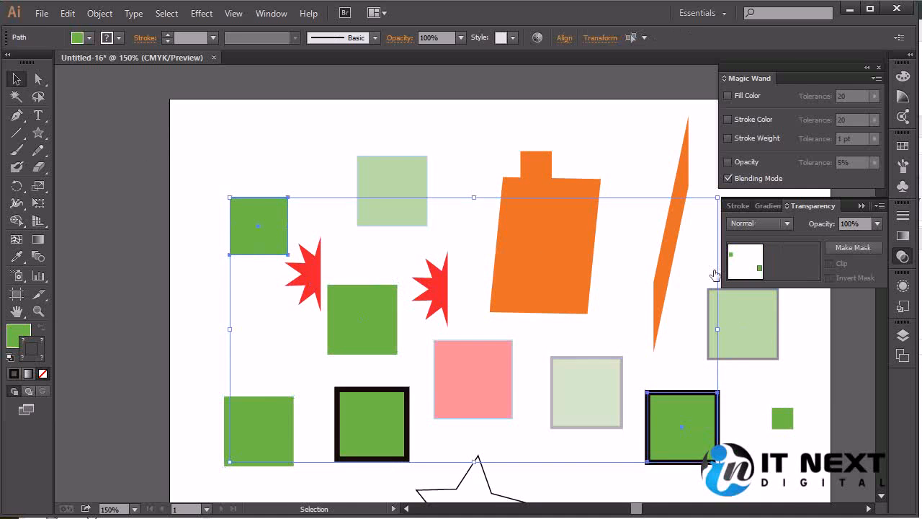
{"action": "left_click", "coordinate": [763, 227]}
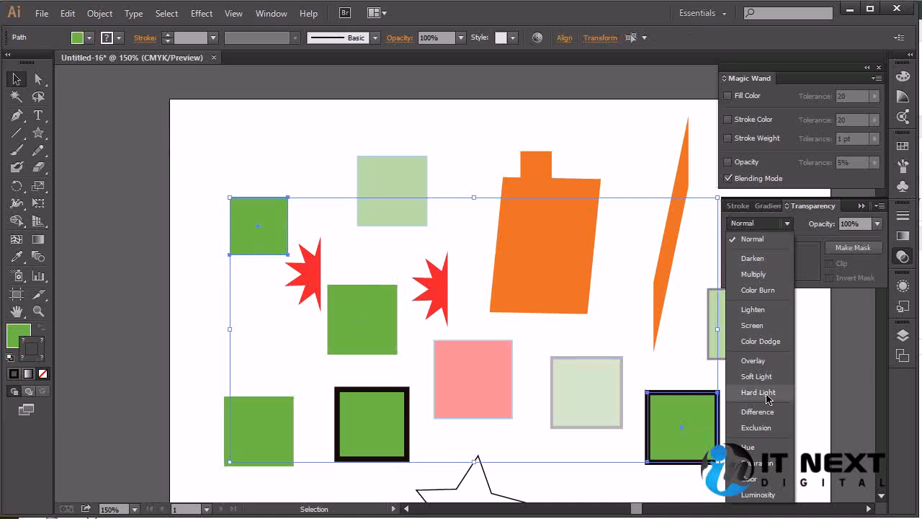
{"action": "left_click", "coordinate": [753, 360]}
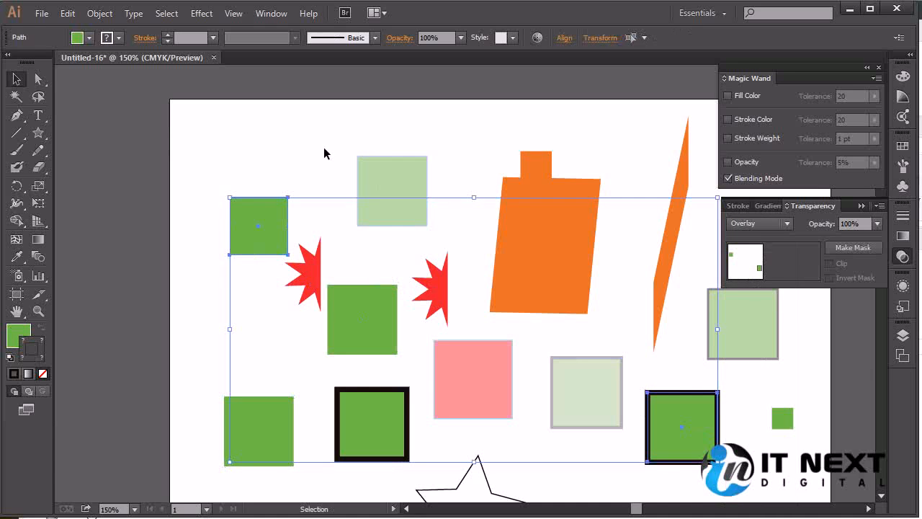
{"action": "left_click", "coordinate": [424, 319]}
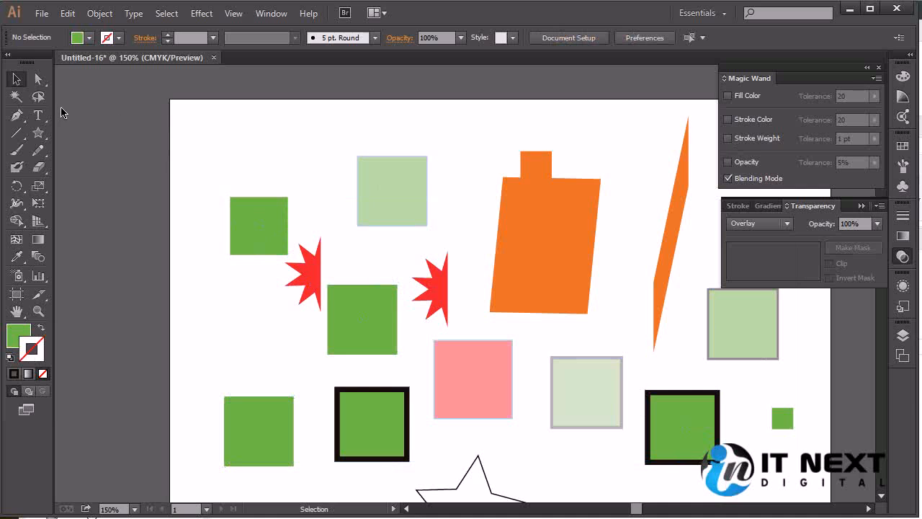
- Select objects of matching blending mode with the Magic Wand, sampling an Overlay, a Multiply and a Normal square in turn
{"action": "left_click", "coordinate": [16, 96]}
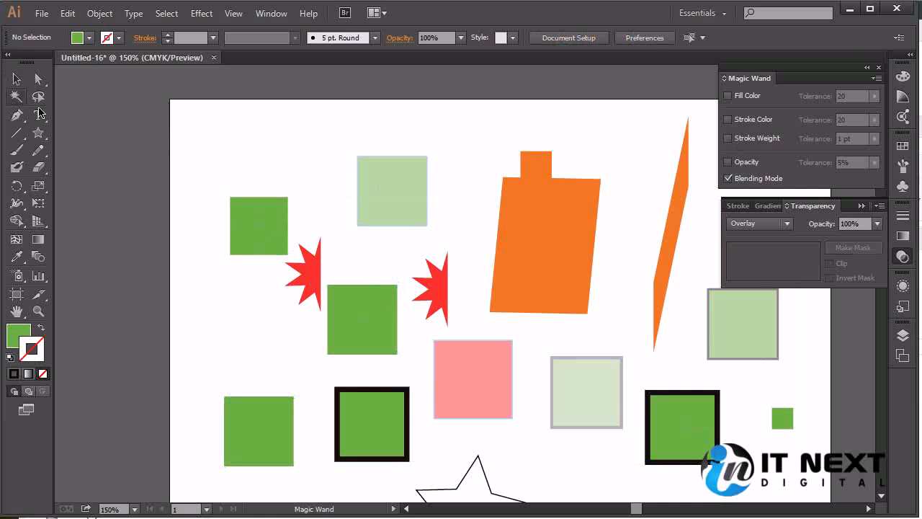
{"action": "left_click", "coordinate": [262, 235]}
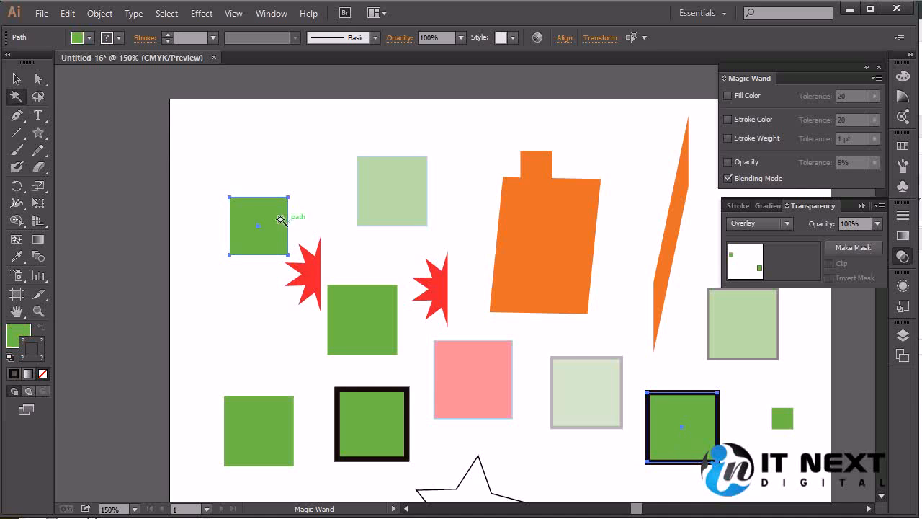
{"action": "left_click", "coordinate": [336, 326]}
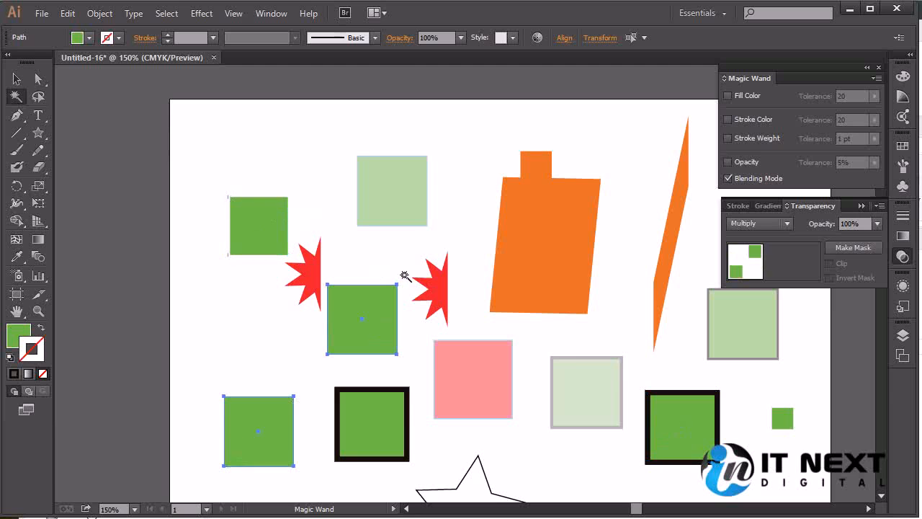
{"action": "left_click", "coordinate": [405, 197]}
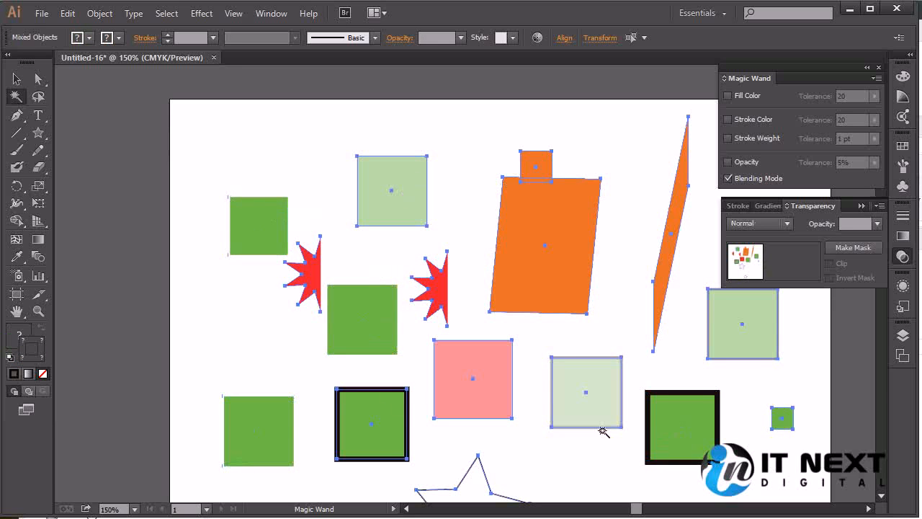